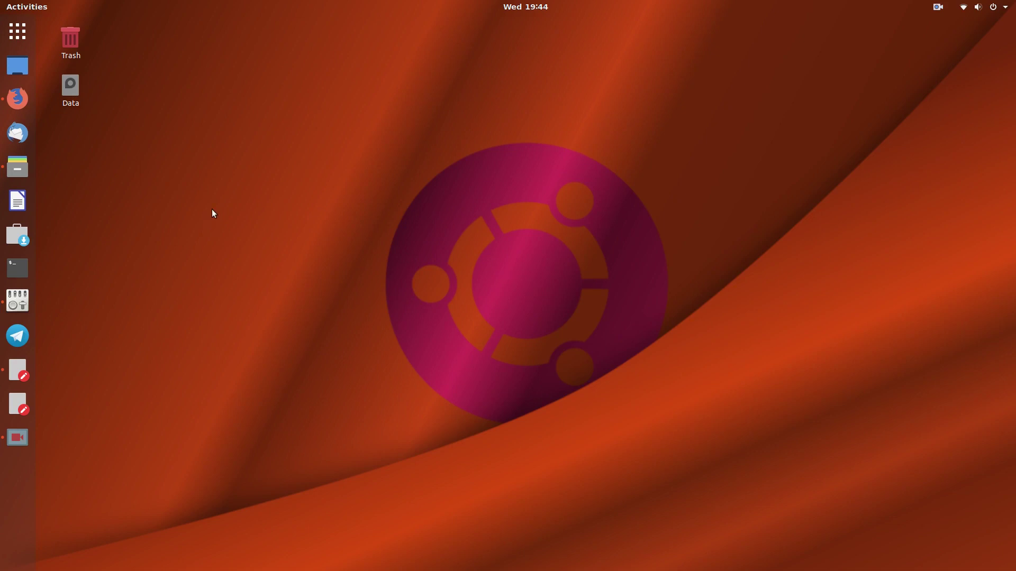
# Open the KDE mirror list page for kdenlive-18.04.0-x86_64.AppImage from the download page's Appimage section
pyautogui.click(17, 99)
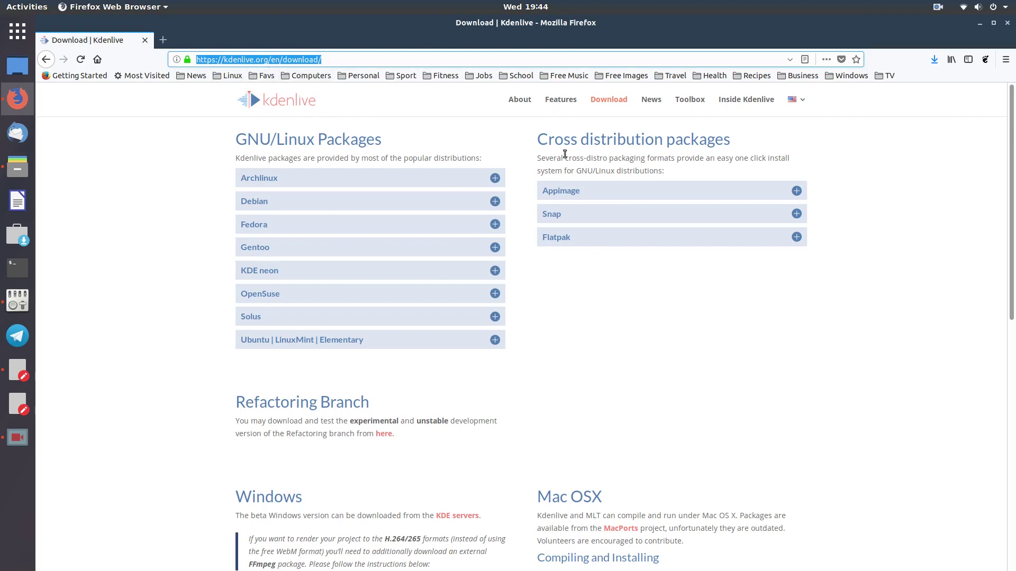
pyautogui.click(794, 187)
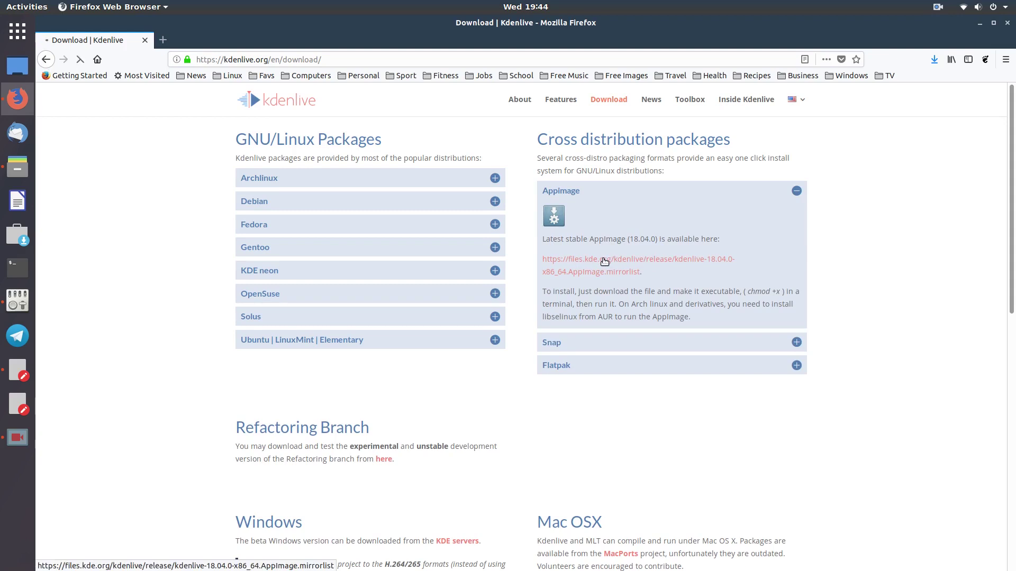
pyautogui.click(691, 259)
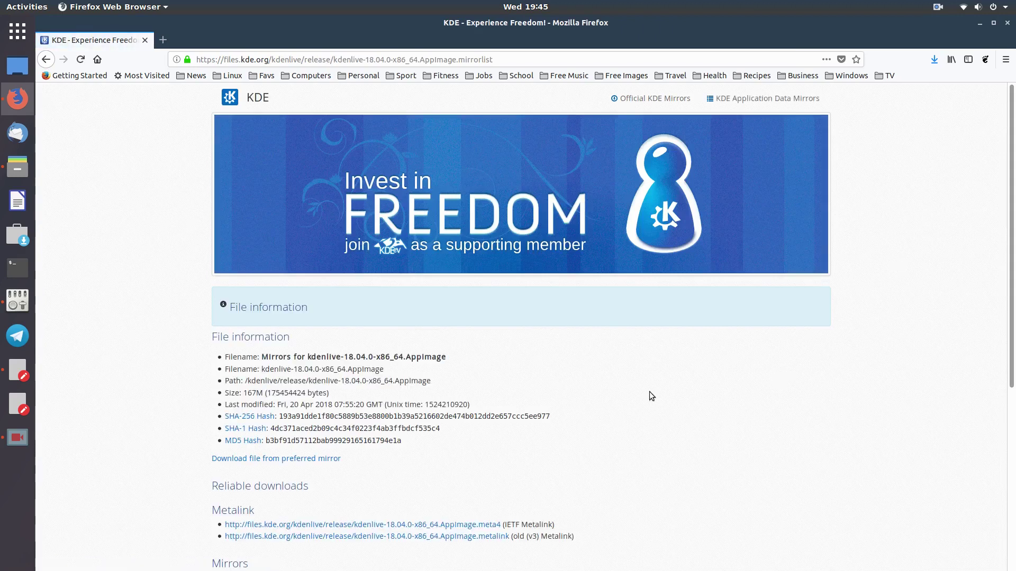
# Scroll through the mirror page to review the AppImage file information and mirror list
pyautogui.scroll(-3, 651, 396)
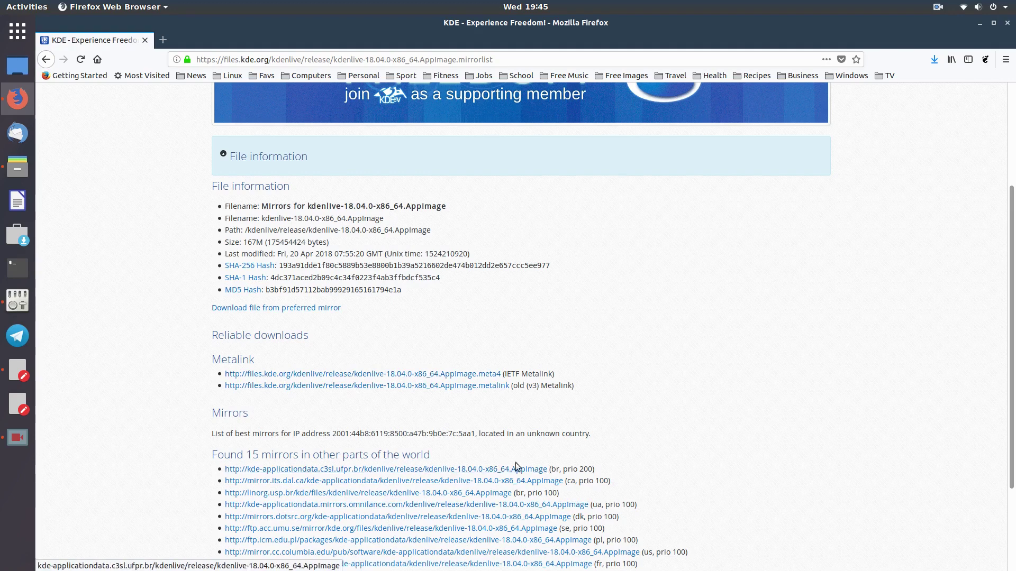
pyautogui.scroll(-4, 676, 451)
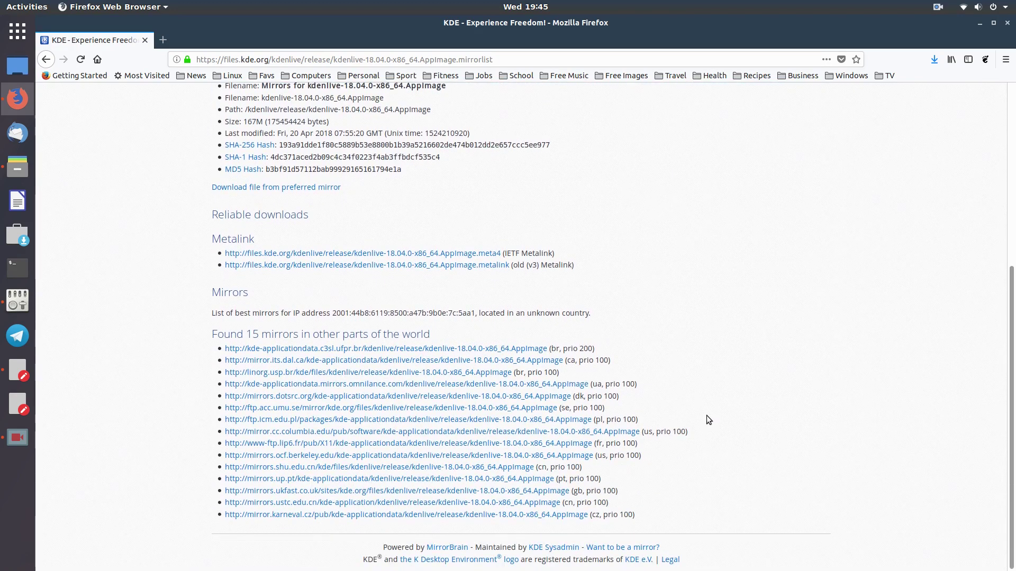
pyautogui.scroll(8, 648, 382)
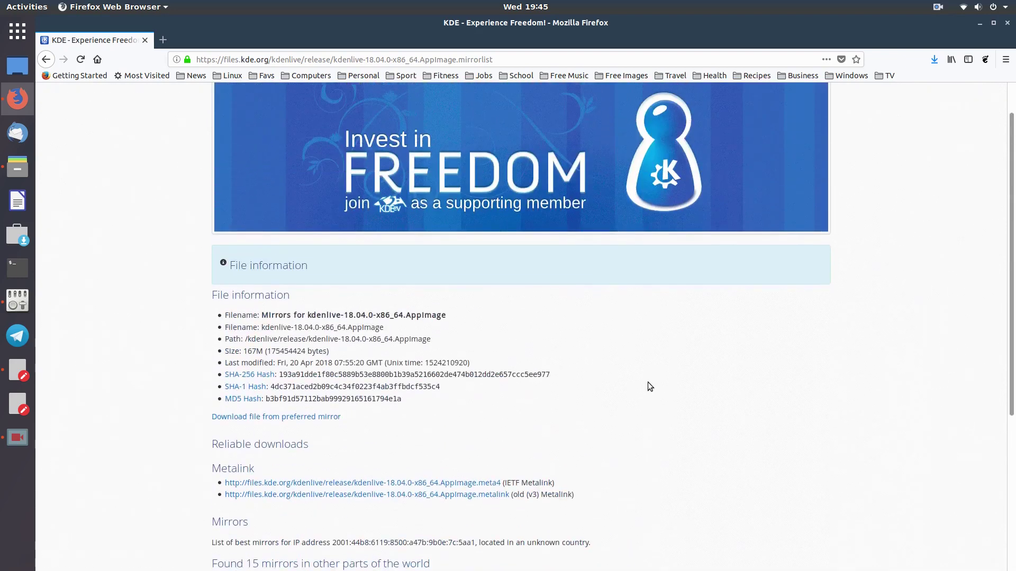
pyautogui.scroll(1, 647, 386)
pyautogui.scroll(-5, 370, 385)
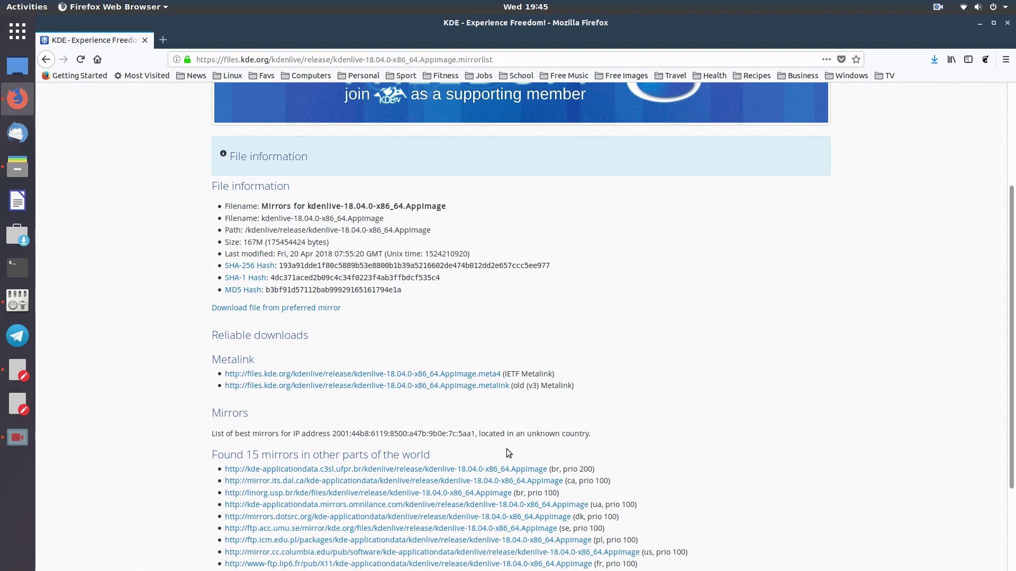
pyautogui.scroll(-3, 623, 351)
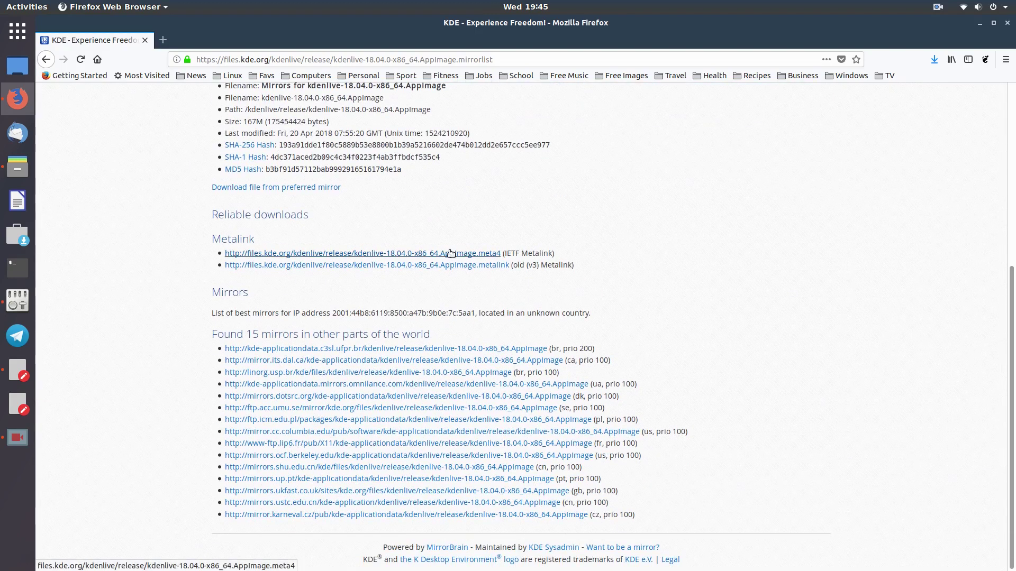
pyautogui.scroll(7, 732, 233)
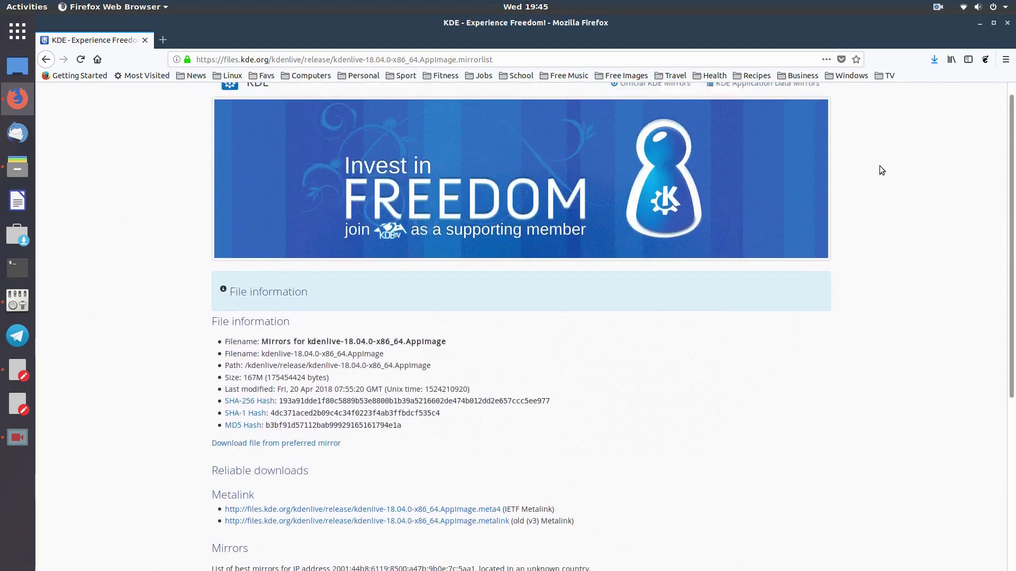
# Browse Files to Data › Downloads › Apps › Kdenlive, showing kdenlive.png and the 17.12.0d AppImage
pyautogui.click(980, 22)
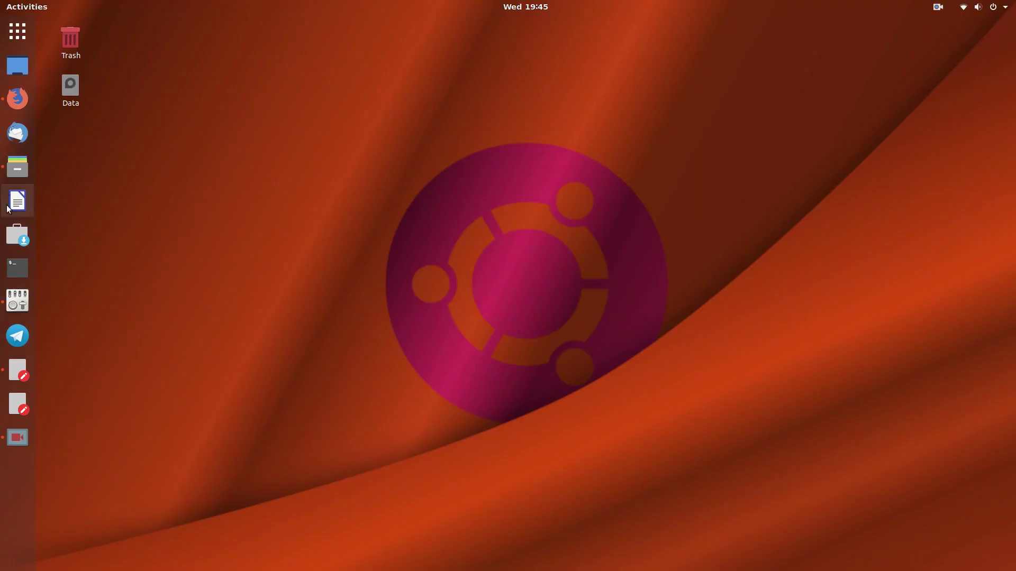
pyautogui.click(17, 167)
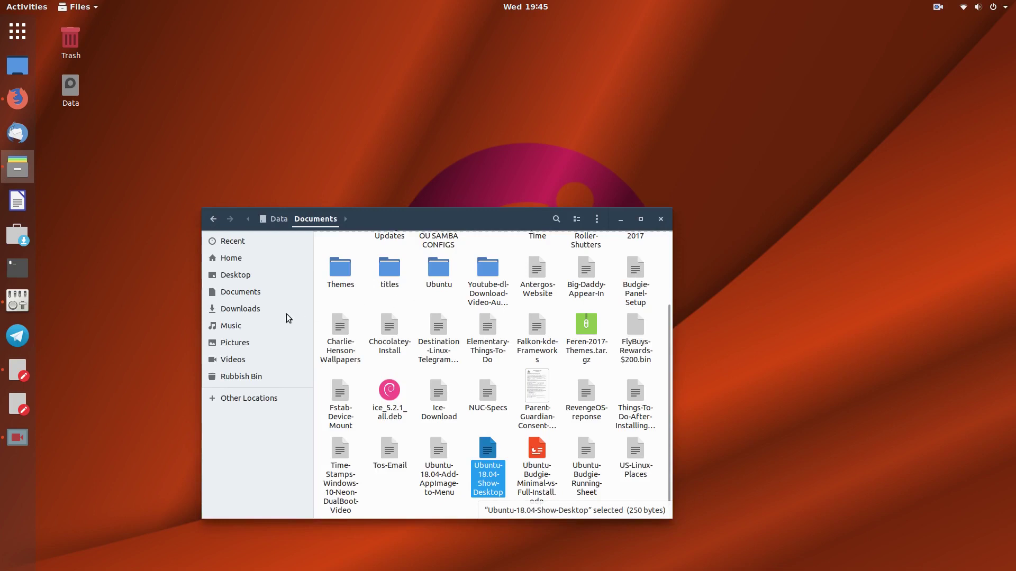
pyautogui.click(233, 400)
pyautogui.click(356, 289)
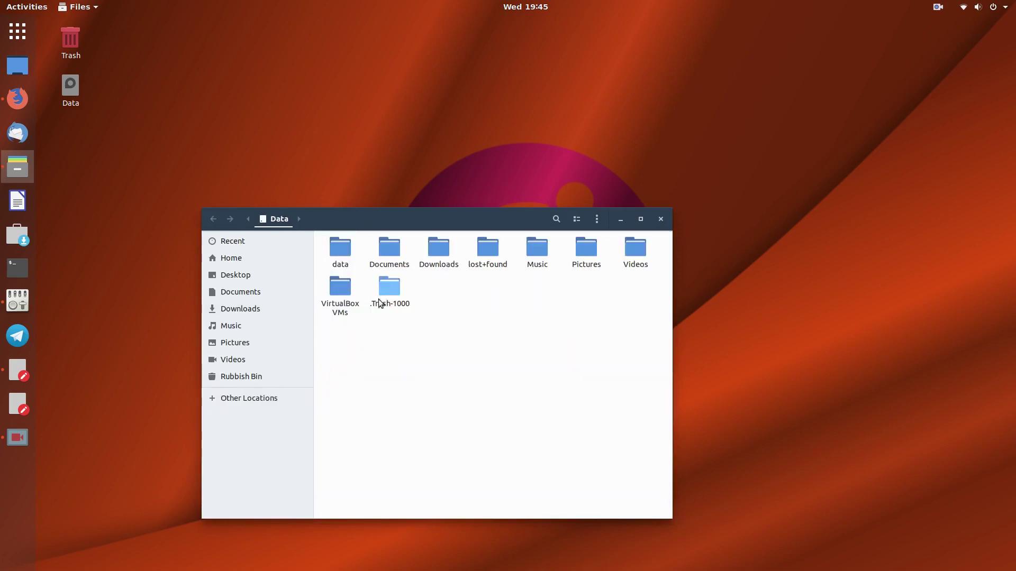
pyautogui.doubleClick(444, 251)
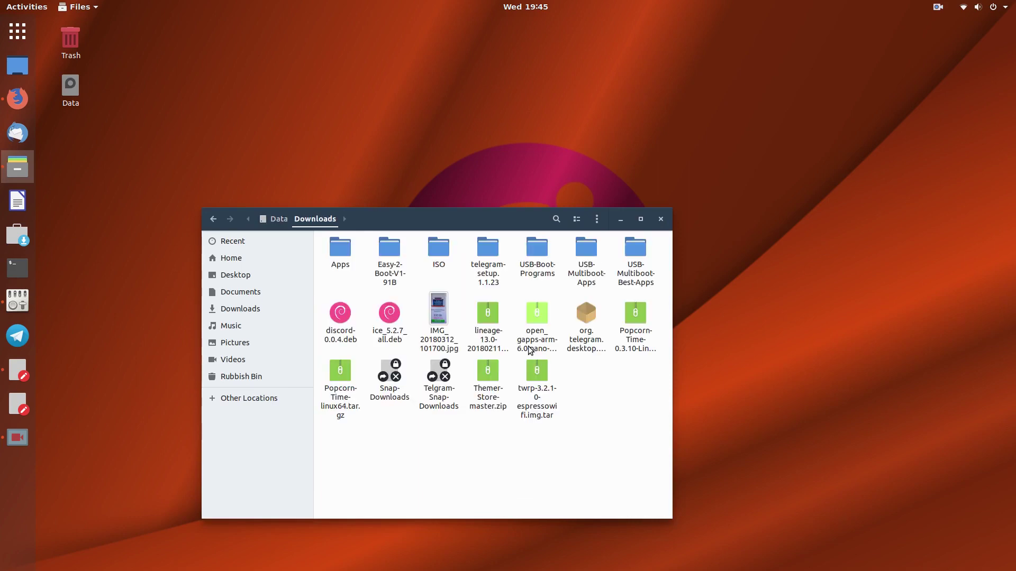
pyautogui.click(335, 260)
pyautogui.doubleClick(336, 260)
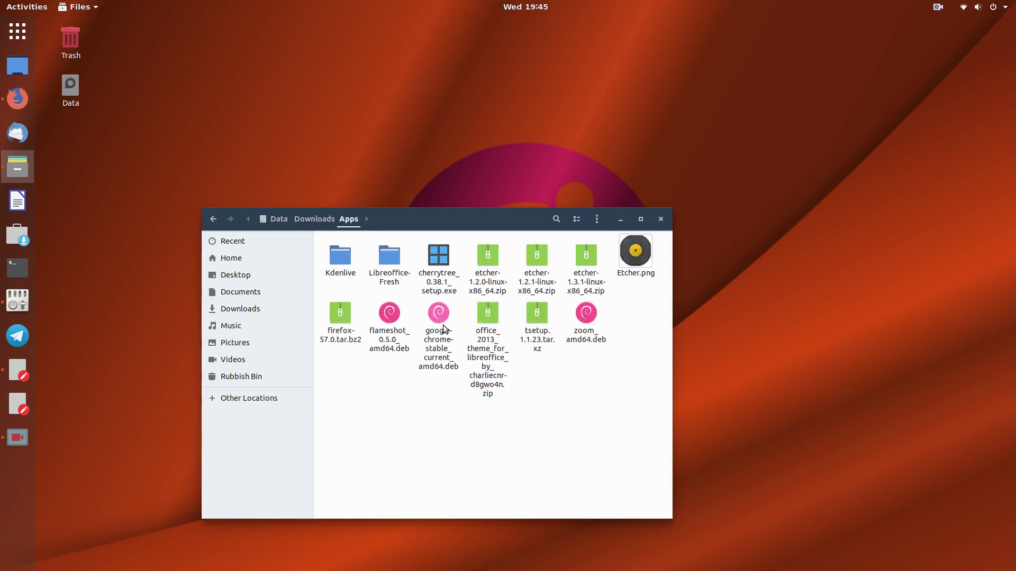
pyautogui.click(341, 263)
pyautogui.doubleClick(341, 263)
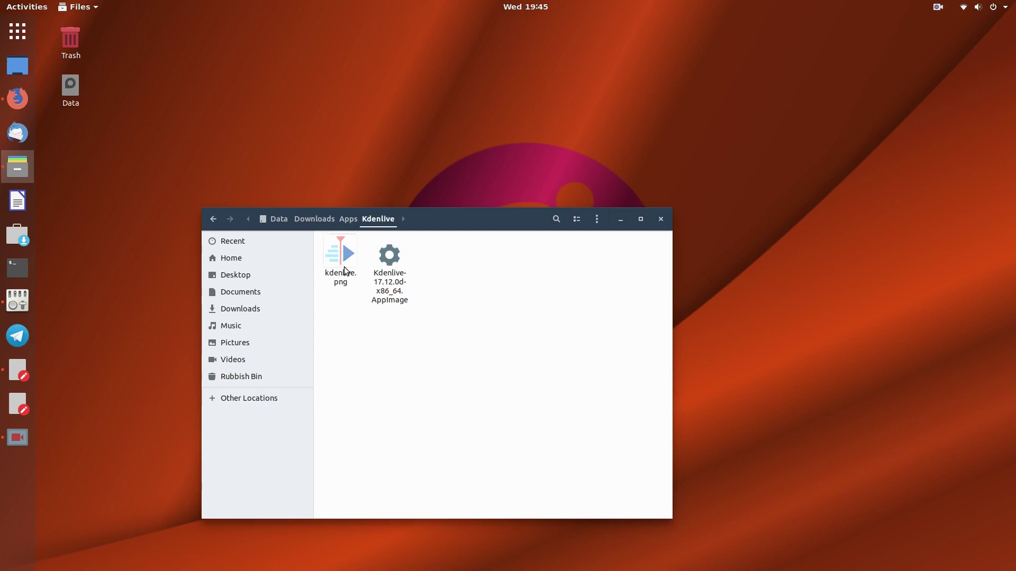
# Run a Google Images search in Firefox for 'kdenlive icon png'
pyautogui.click(18, 99)
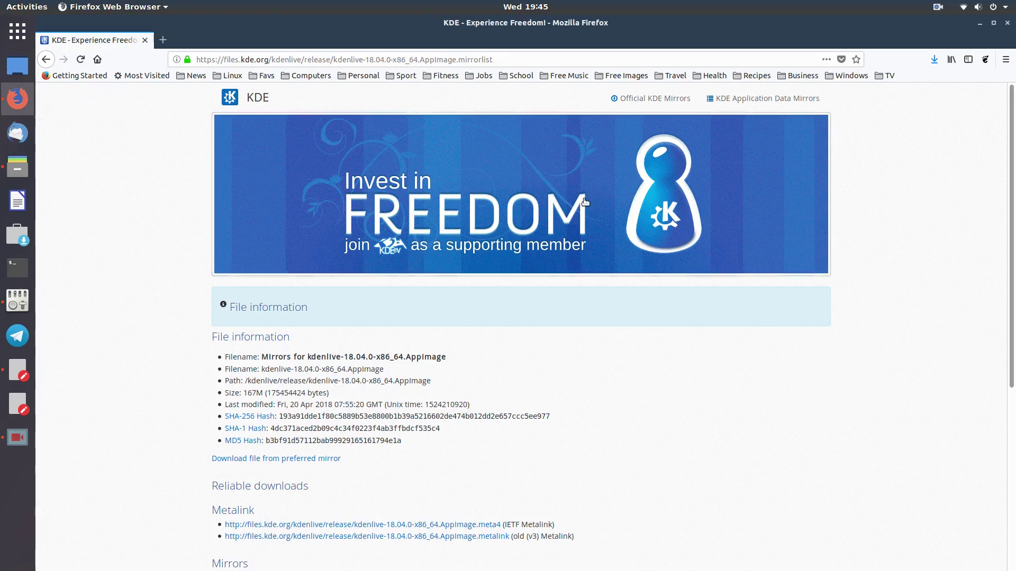
pyautogui.click(97, 60)
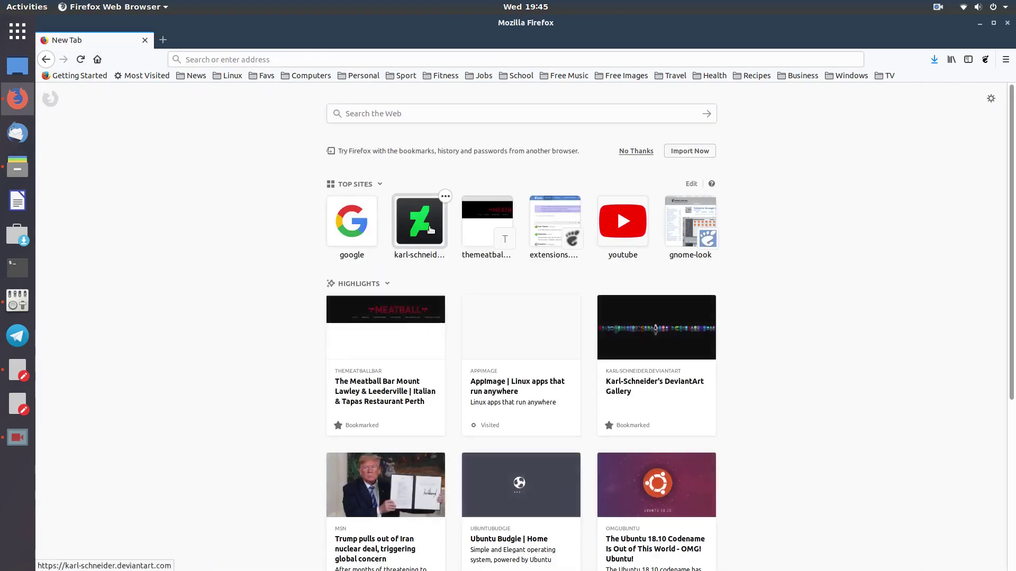
pyautogui.click(320, 239)
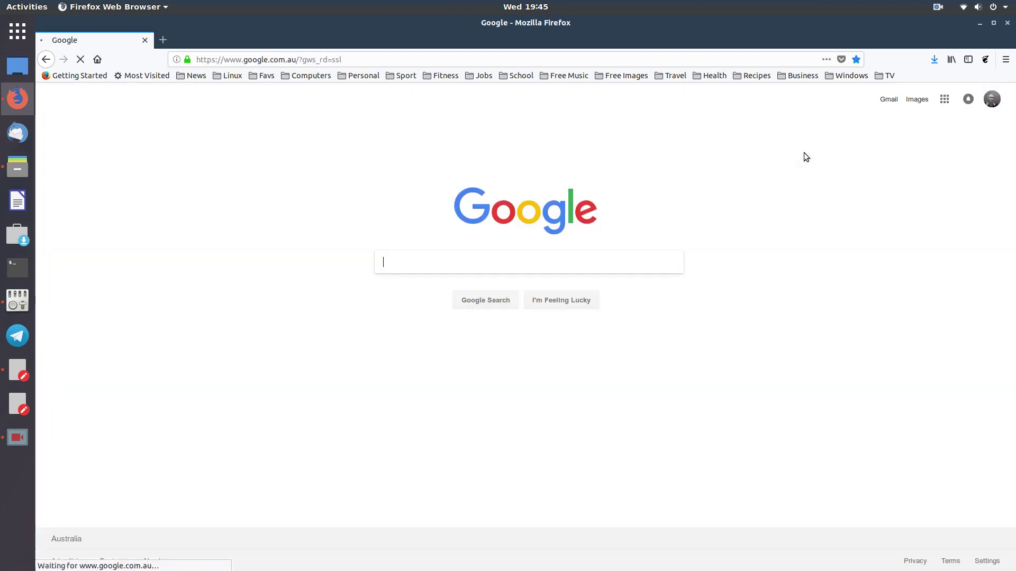
pyautogui.click(918, 99)
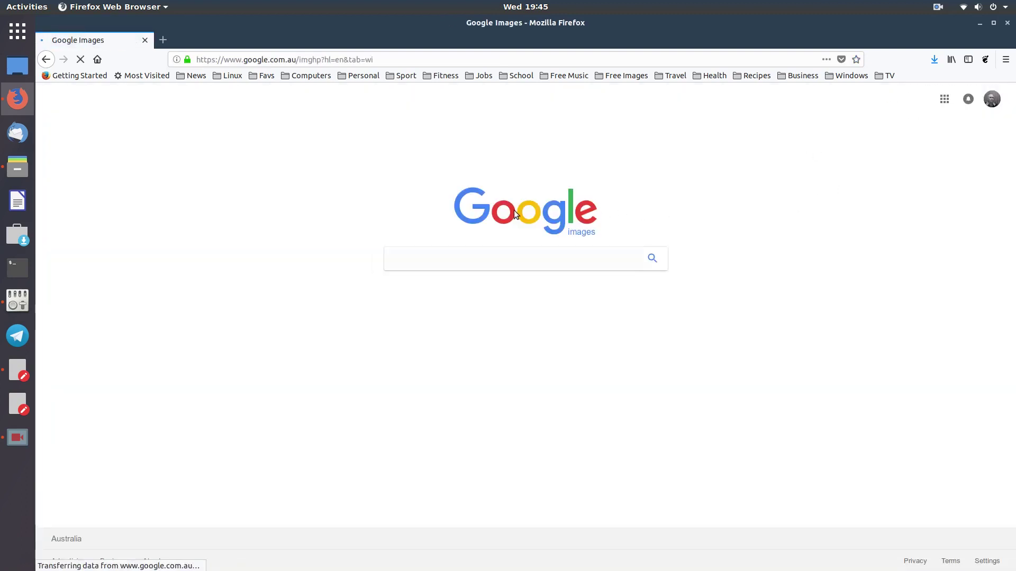
pyautogui.write('kde')
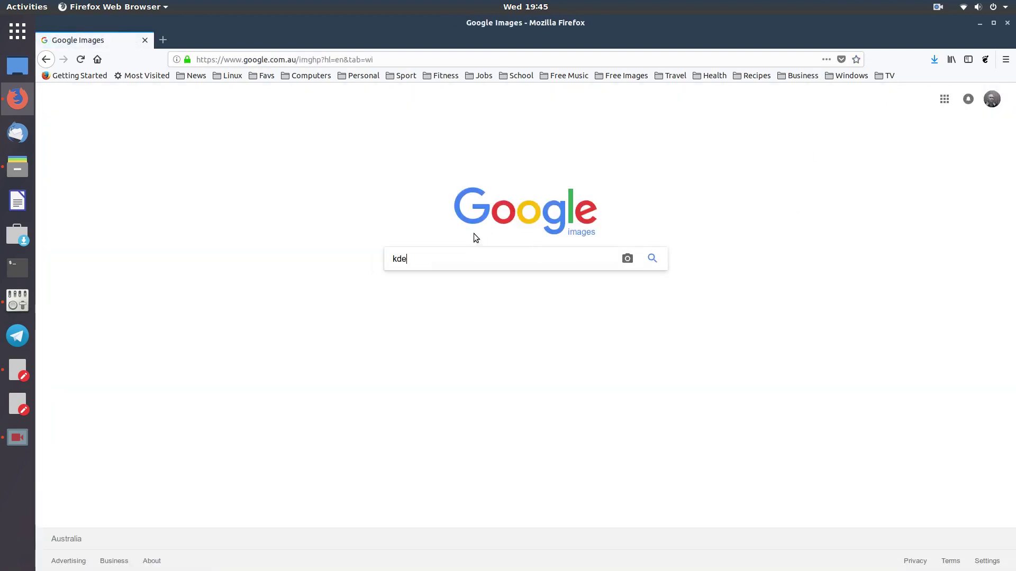
pyautogui.write('nlive')
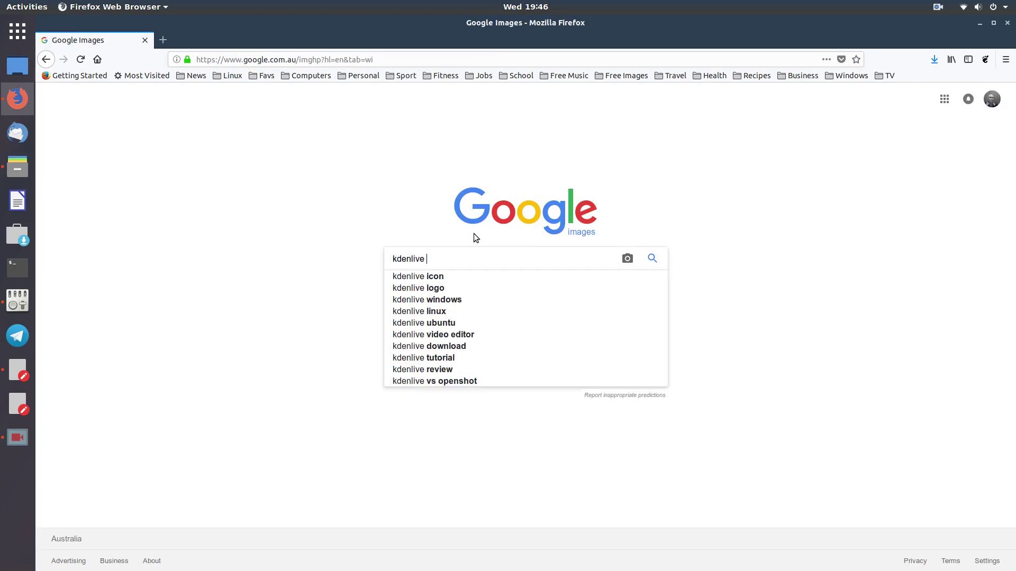
pyautogui.press('Return')
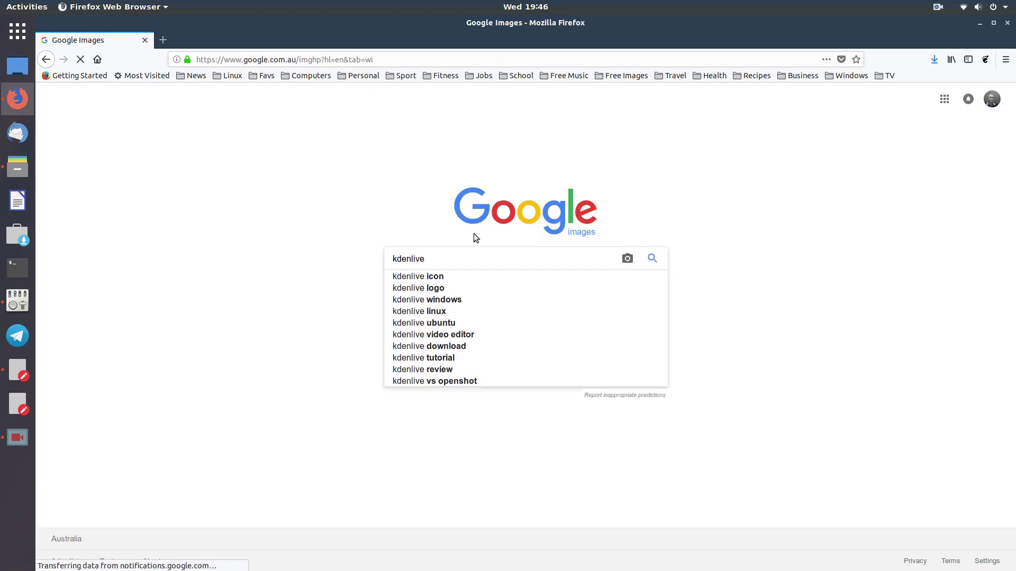
pyautogui.write('icon png')
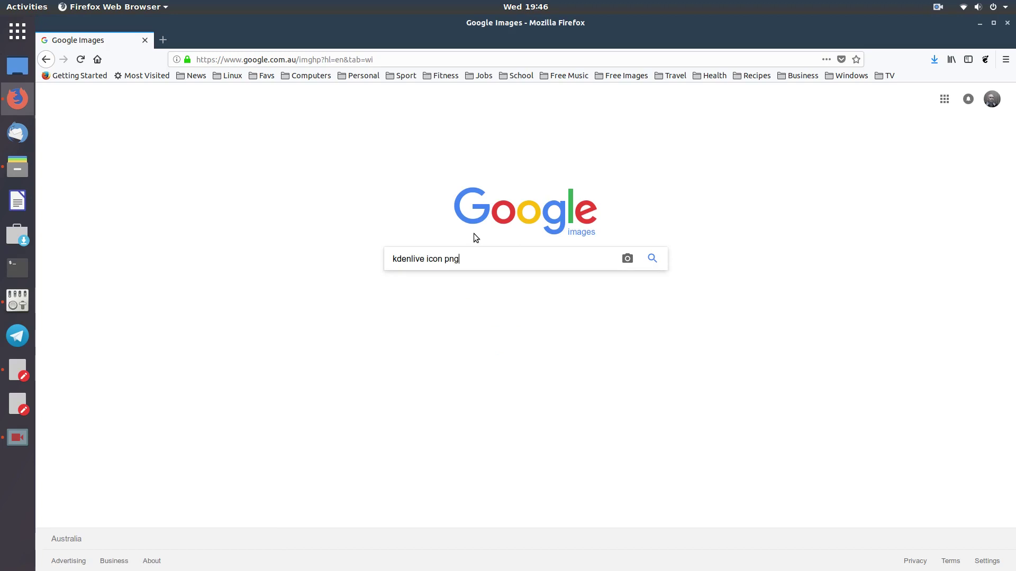
pyautogui.press('Return')
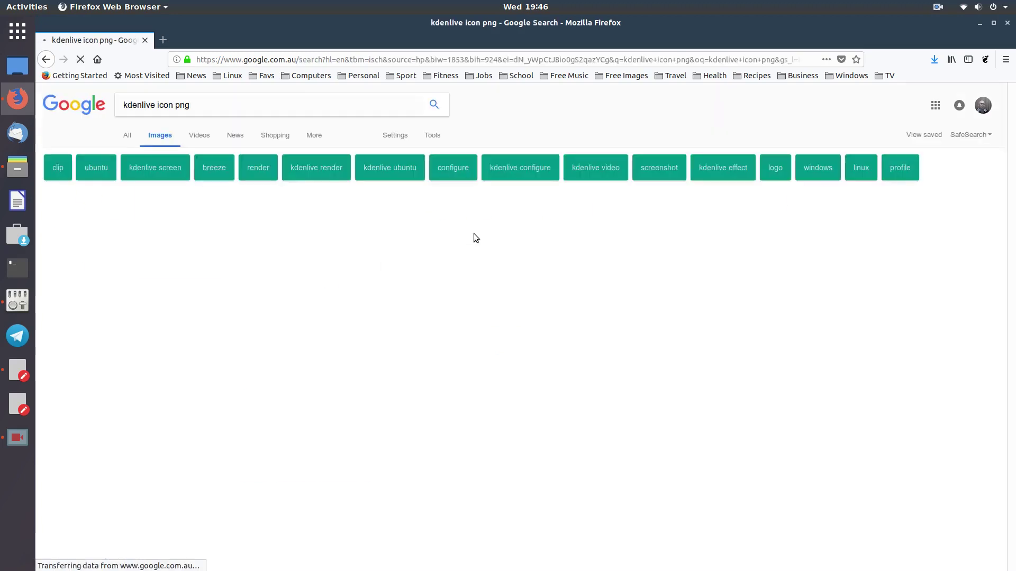
# Preview the 256×256 kdenlive logo and begin Save Image As…, then cancel the save
pyautogui.click(87, 236)
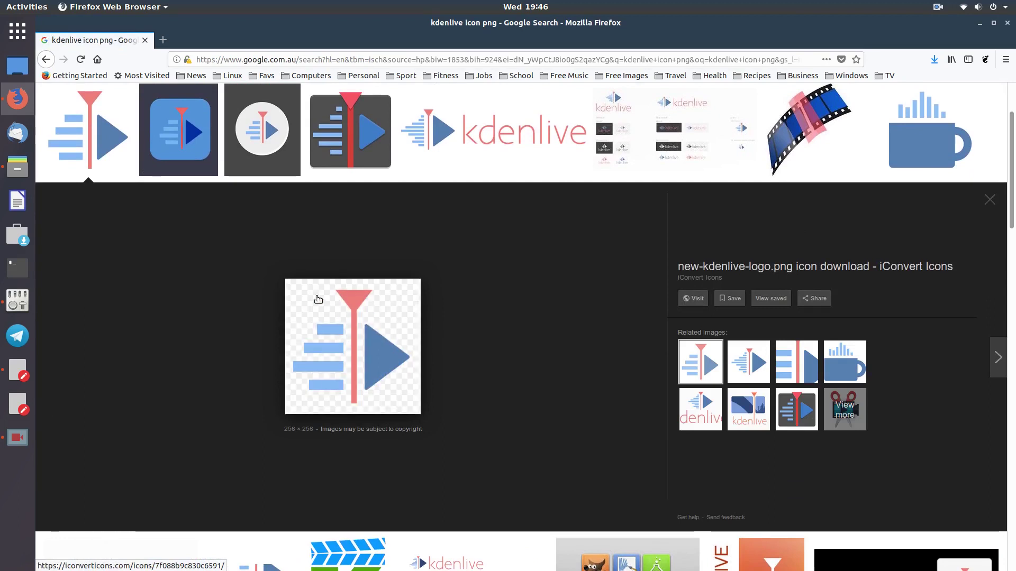
pyautogui.rightClick(349, 340)
pyautogui.press('Down')
pyautogui.press('Down')
pyautogui.press('Down')
pyautogui.press('Down')
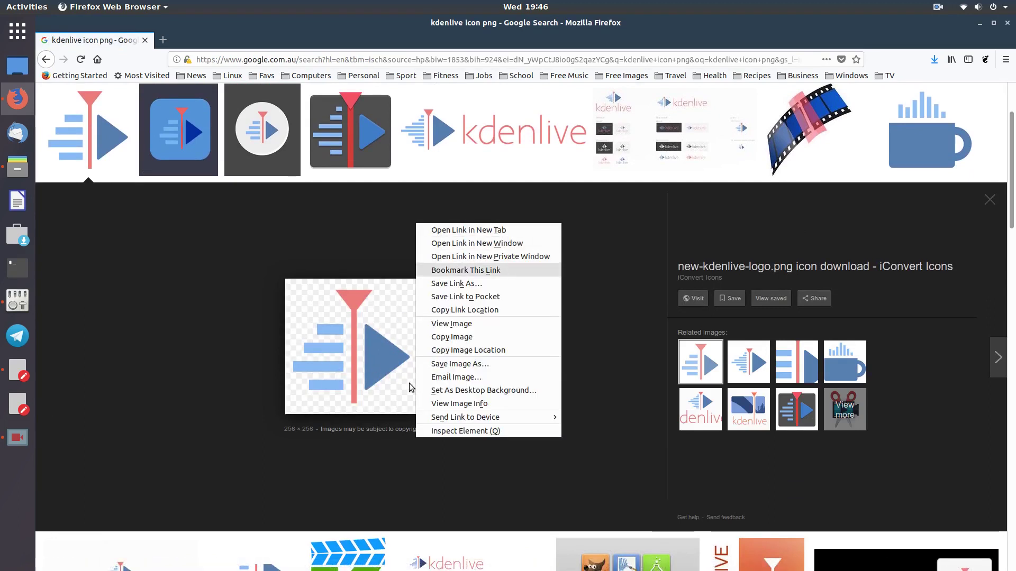
pyautogui.click(452, 365)
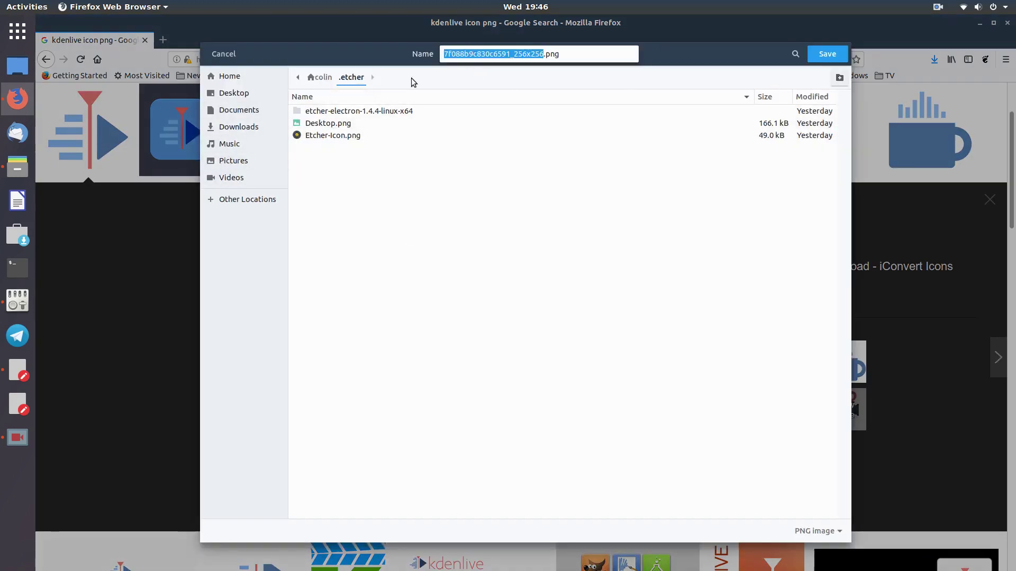
pyautogui.click(223, 58)
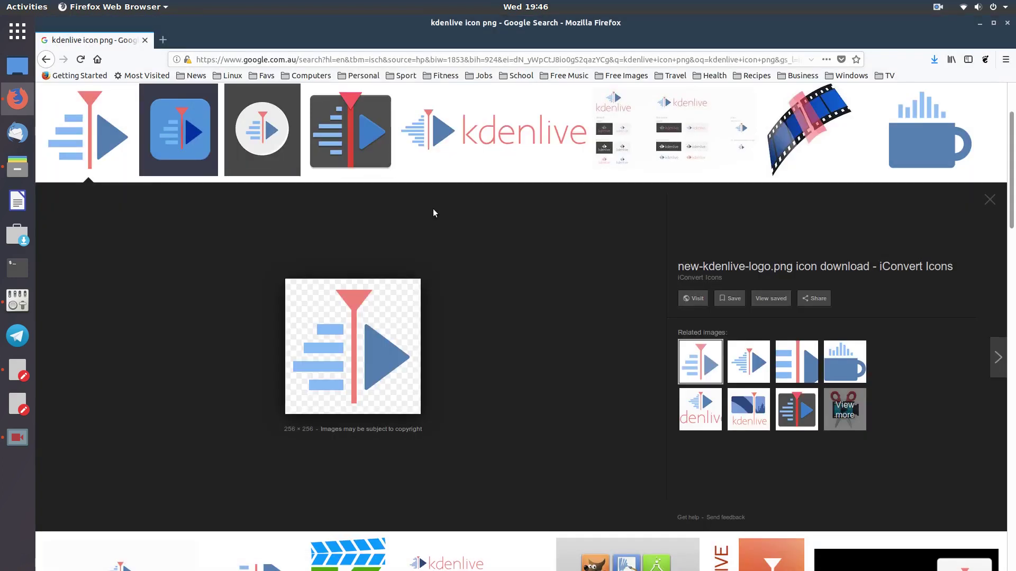
# Copy kdenlive.png and the Kdenlive AppImage from the Kdenlive folder
pyautogui.click(979, 24)
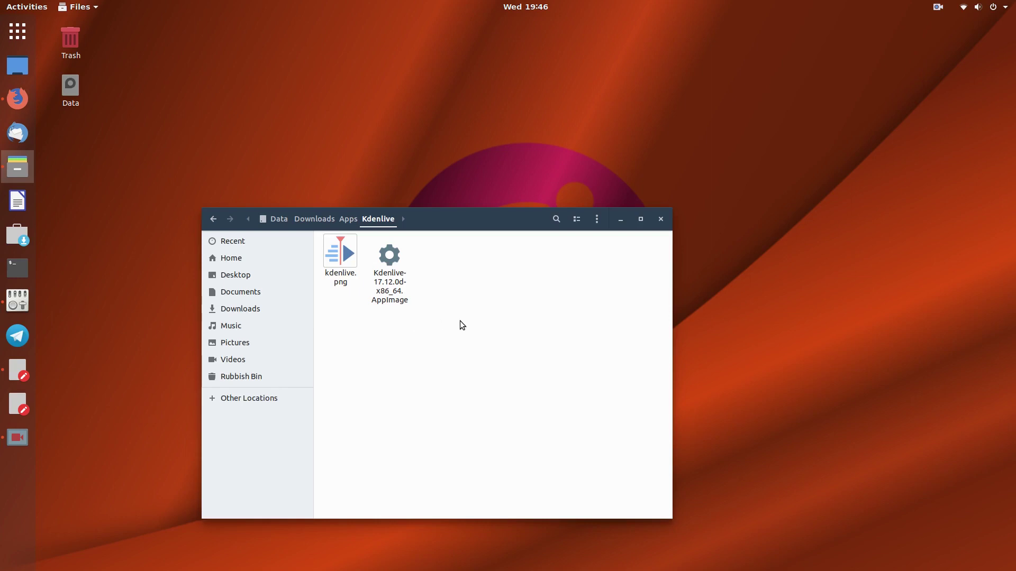
pyautogui.moveTo(458, 322); pyautogui.dragTo(306, 243)
pyautogui.rightClick(337, 251)
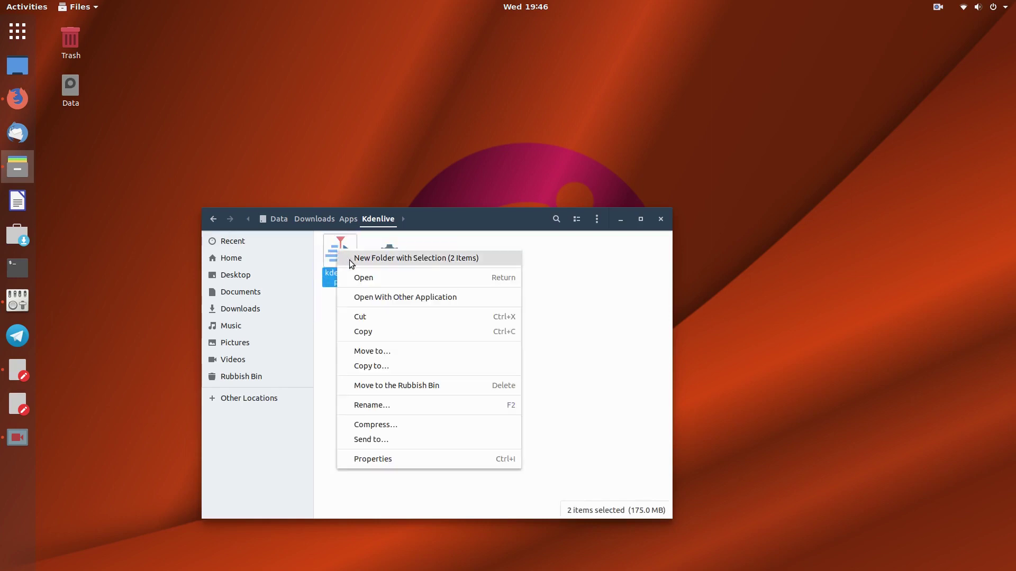
pyautogui.click(363, 331)
# Create a new hidden folder named .kdenlive in Home
pyautogui.click(241, 258)
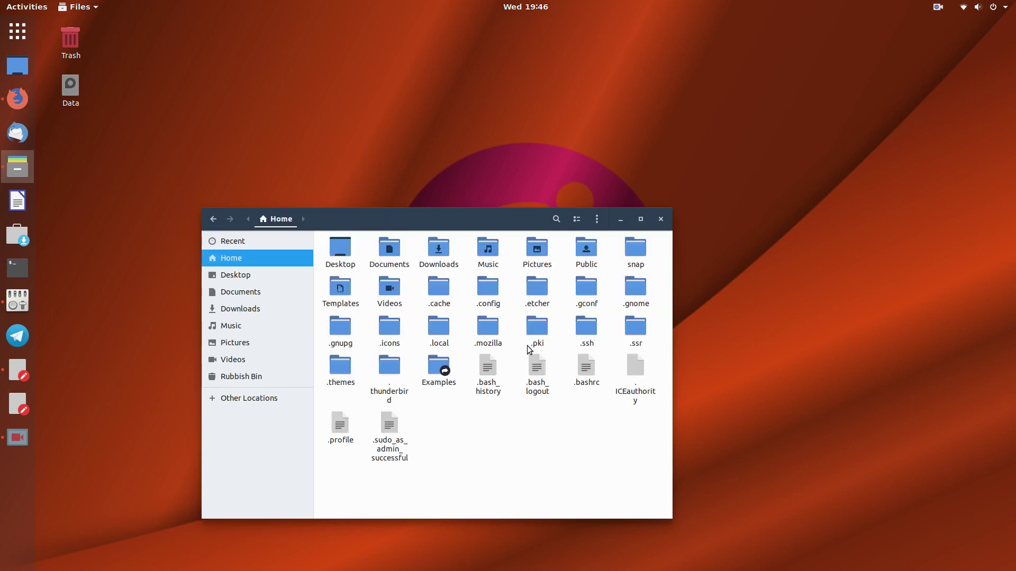
pyautogui.rightClick(451, 427)
pyautogui.click(488, 437)
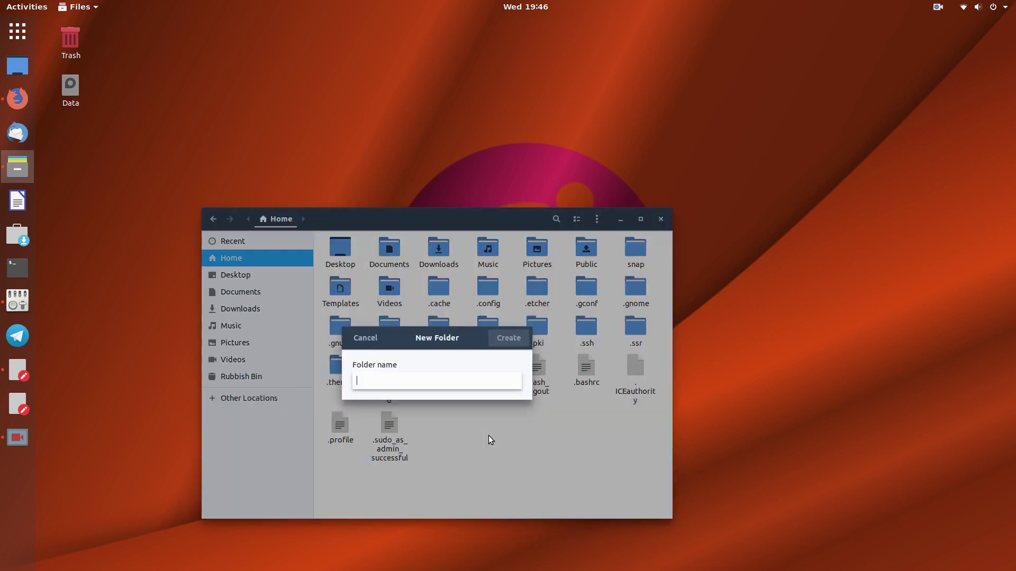
pyautogui.write('.kdenlive')
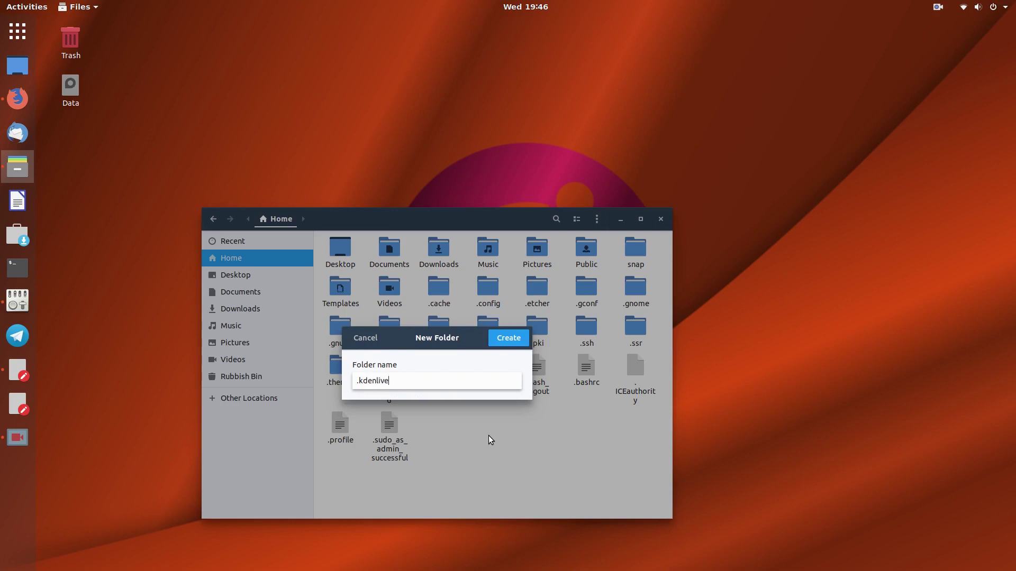
pyautogui.press('Return')
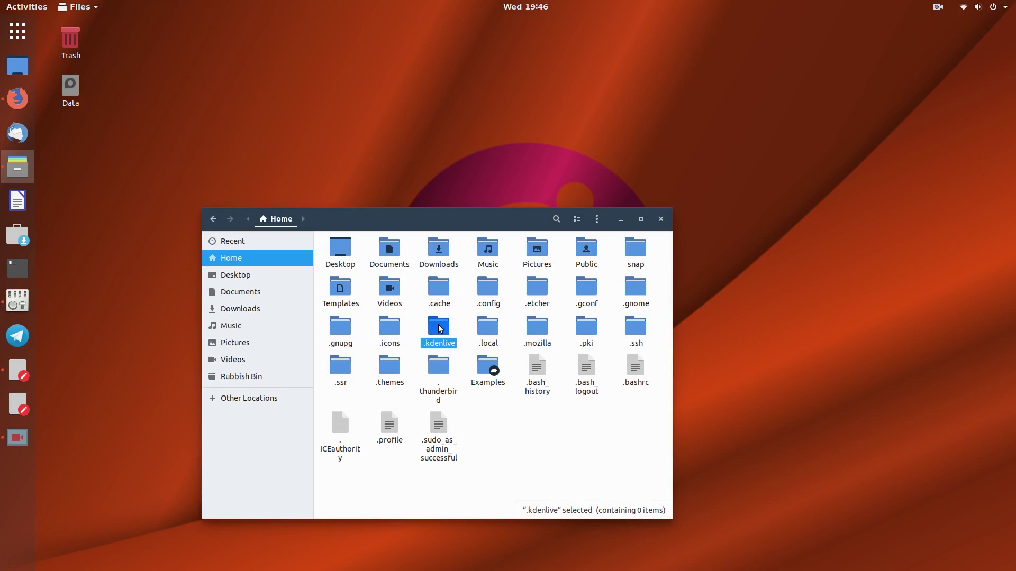
# Paste both files into .kdenlive and close Files
pyautogui.doubleClick(439, 326)
pyautogui.rightClick(345, 269)
pyautogui.click(503, 302)
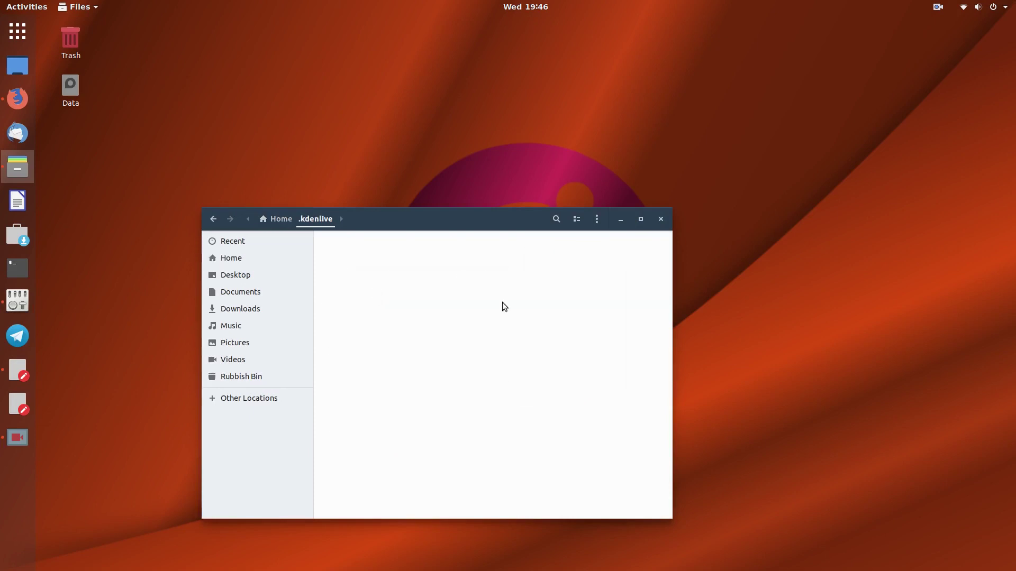
pyautogui.click(660, 218)
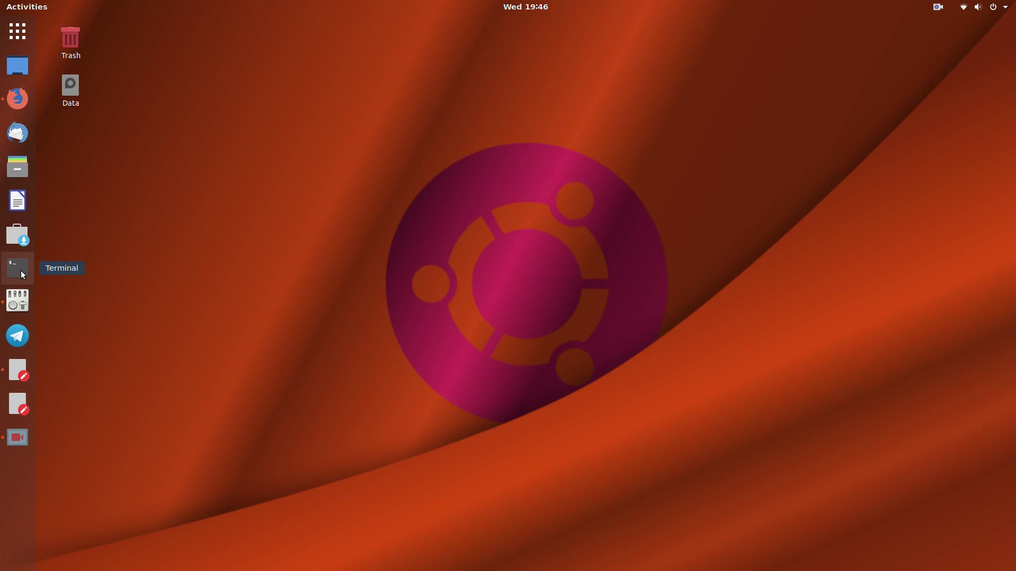
# Search Ubuntu Software for menulibre, confirming Menu Editor is already installed, then minimize it
pyautogui.click(17, 370)
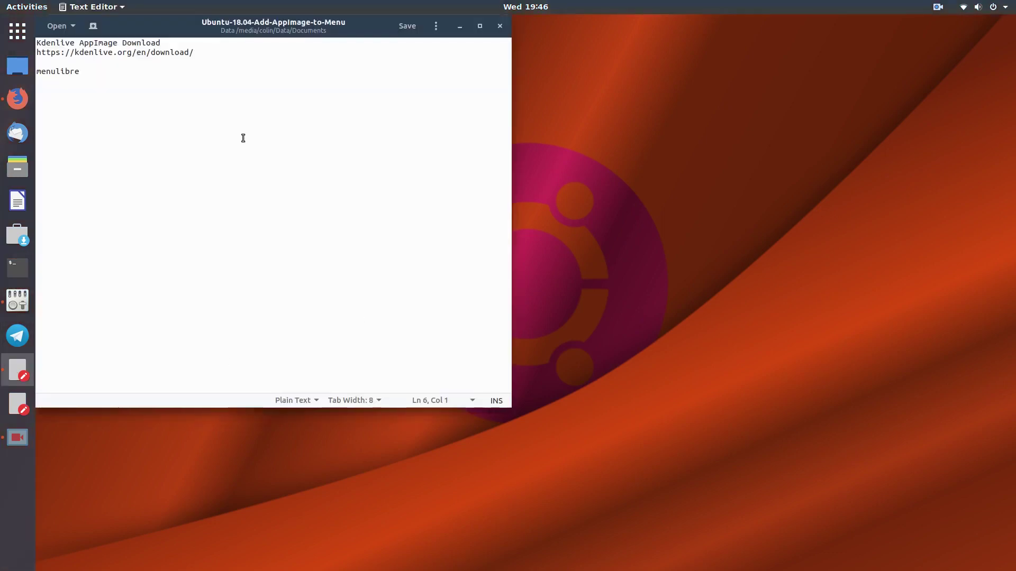
pyautogui.click(458, 26)
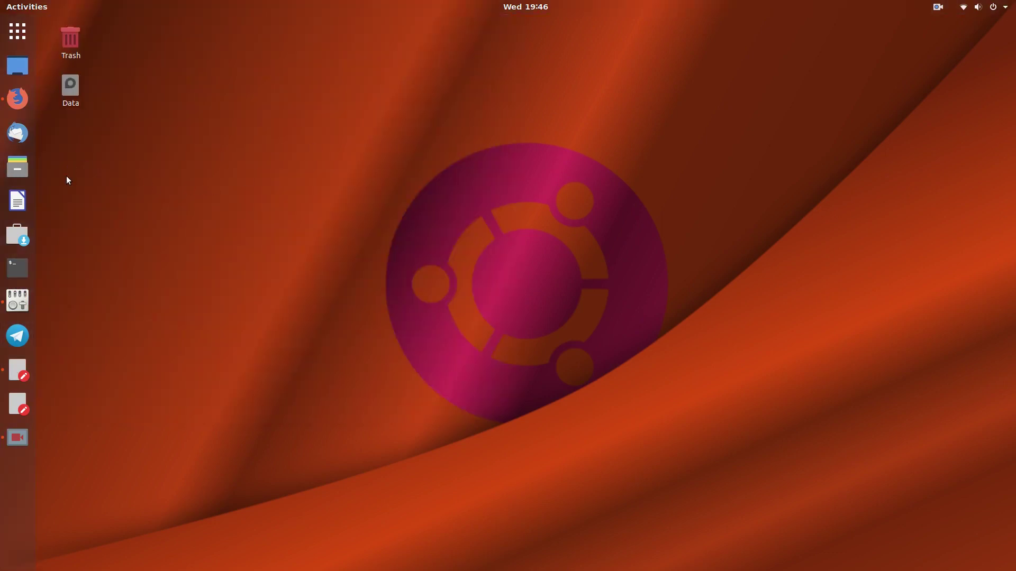
pyautogui.click(19, 233)
pyautogui.click(767, 62)
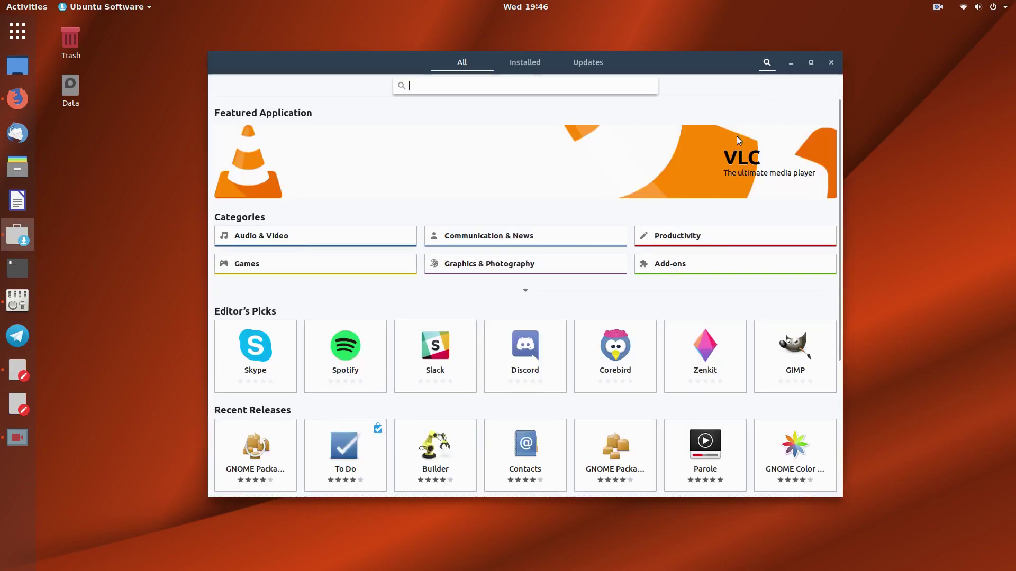
pyautogui.write('menulibre')
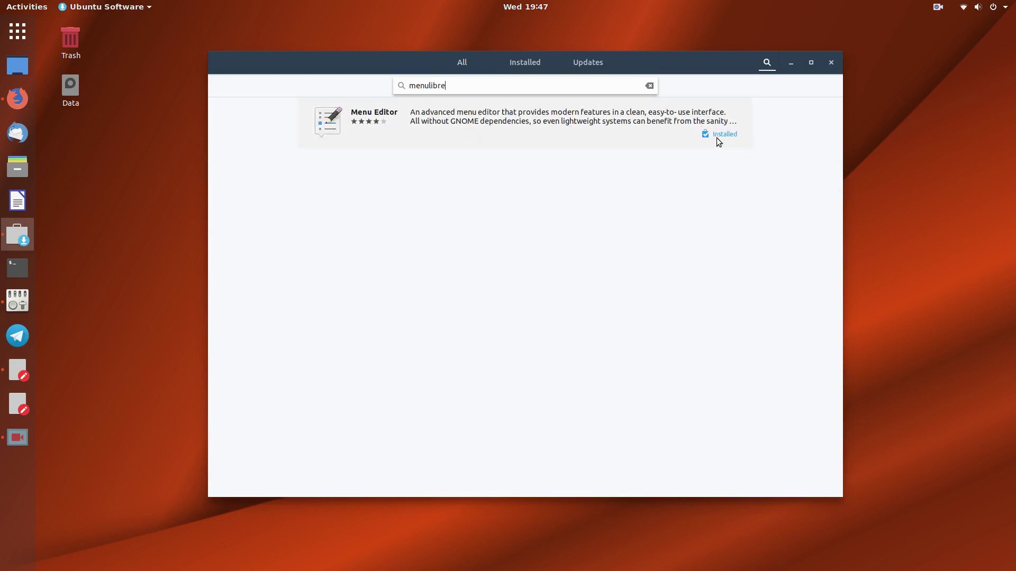
pyautogui.click(789, 63)
# Leave 'sudo apt install menulibre' unrun in a new Terminal and minimize it
pyautogui.click(18, 268)
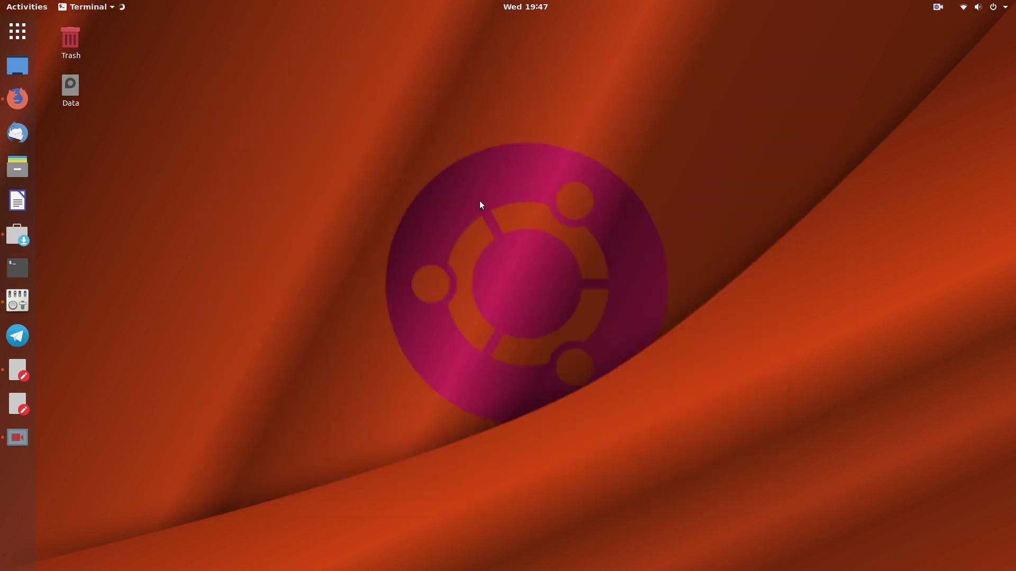
pyautogui.write('su')
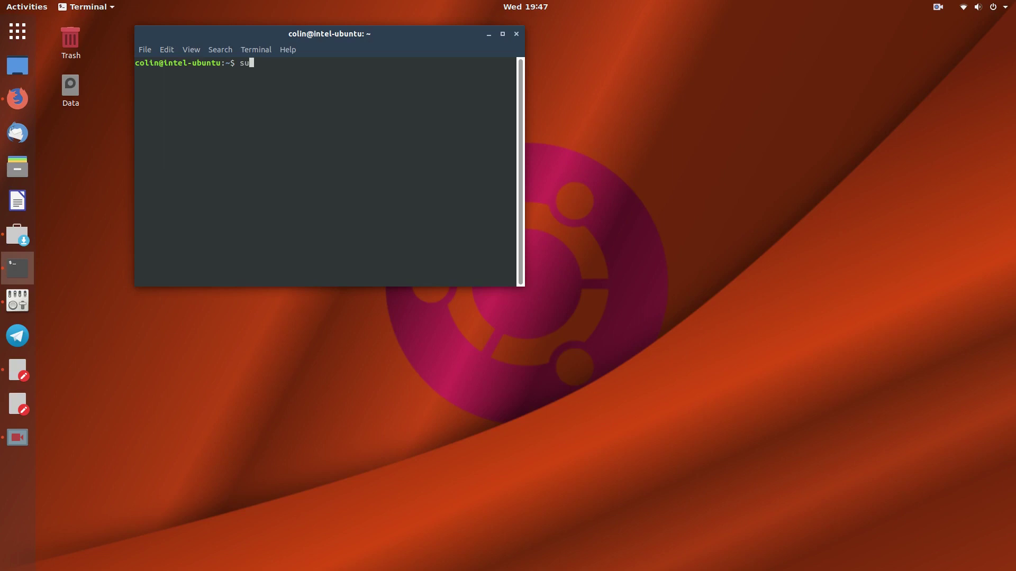
pyautogui.write('do apt install menulibre')
pyautogui.click(488, 36)
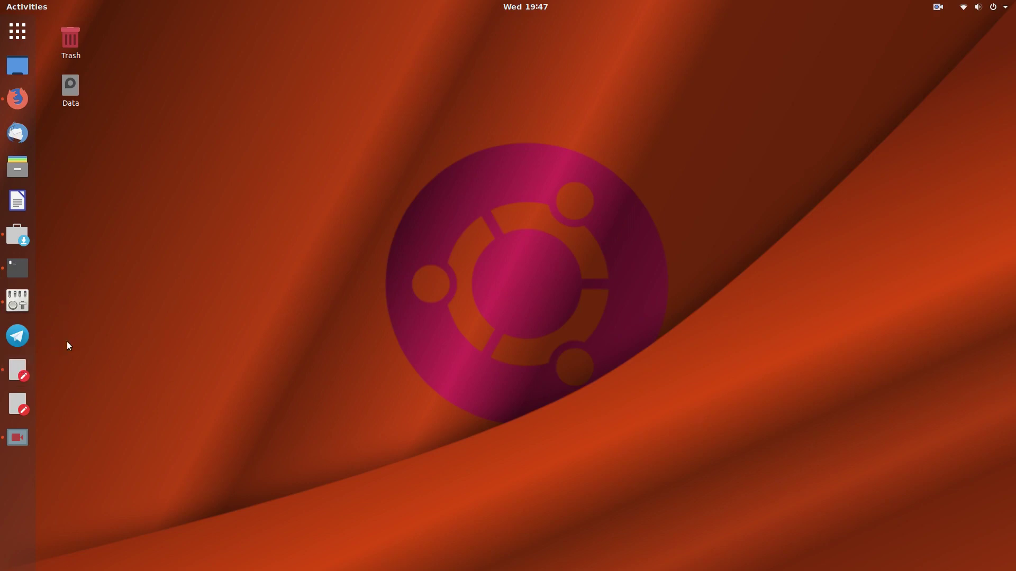
# Launch Menu Editor via Activities search and add a new launcher under Sound & Video
pyautogui.press('super')
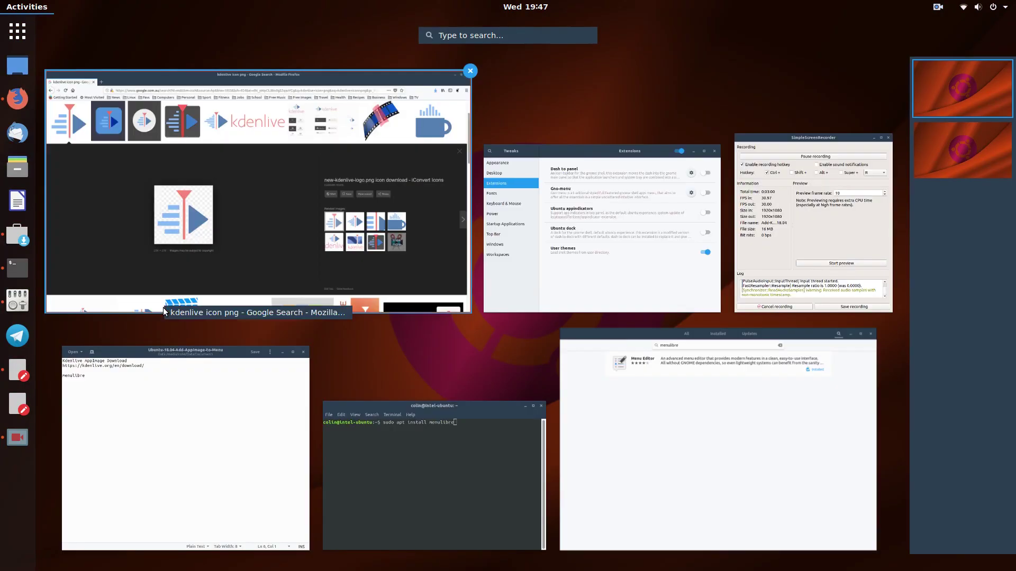
pyautogui.write('menu')
pyautogui.press('Return')
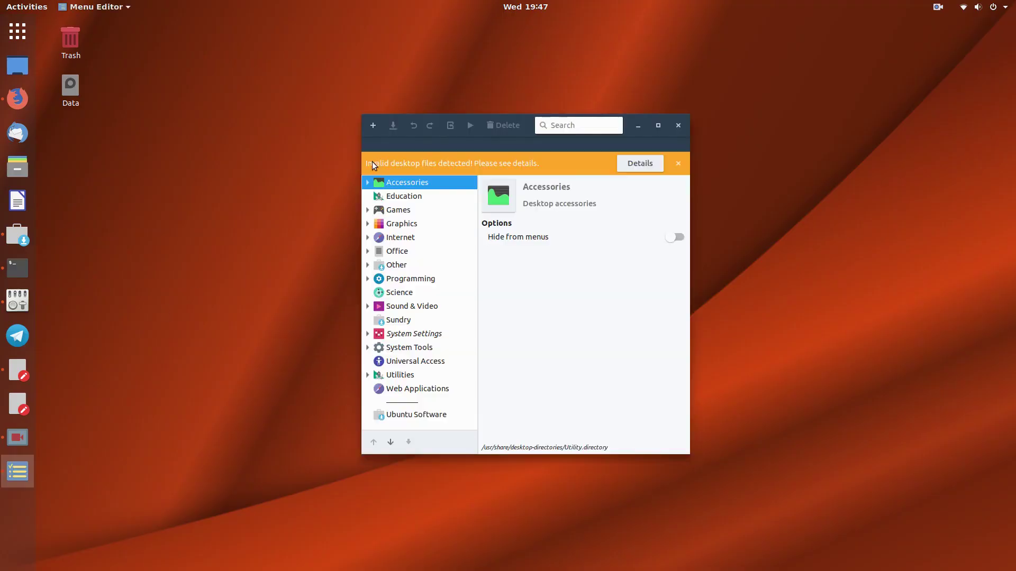
pyautogui.click(394, 307)
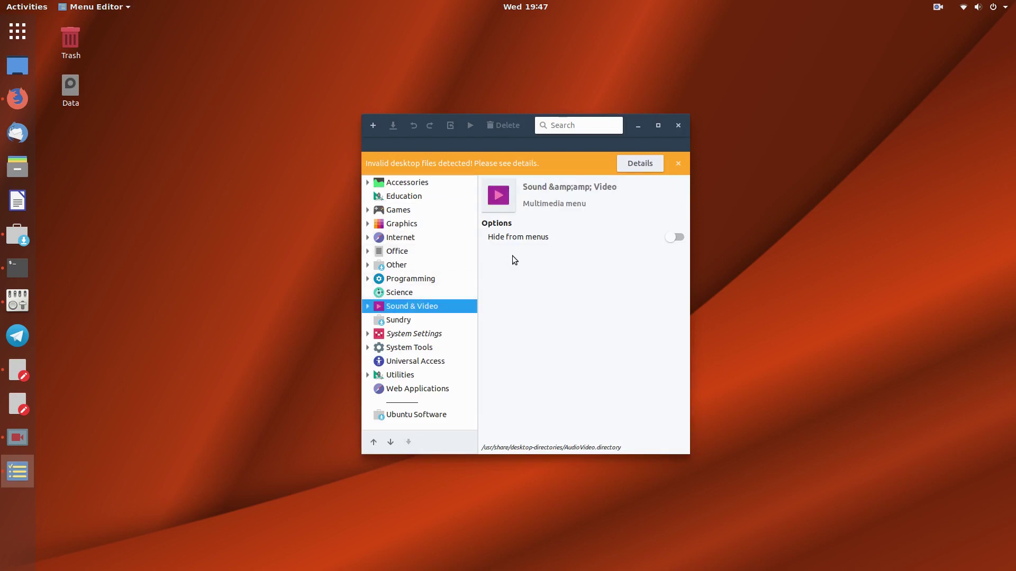
pyautogui.click(371, 126)
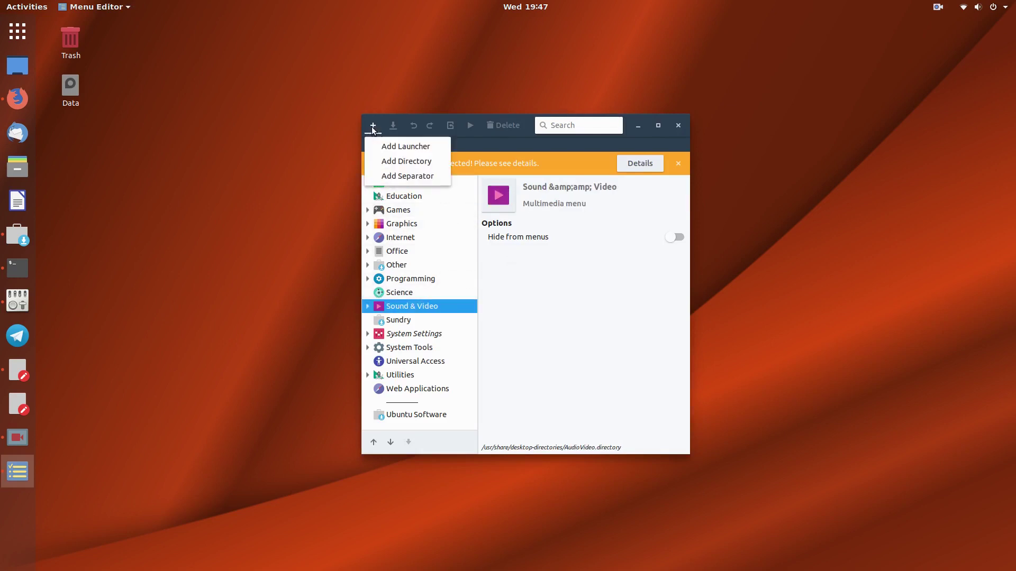
pyautogui.click(428, 145)
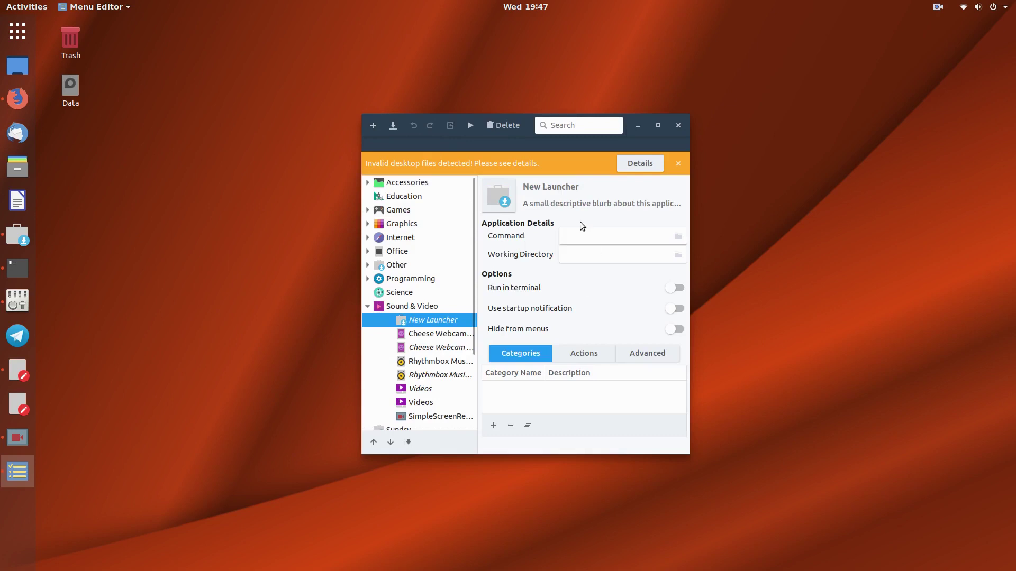
# Name the launcher Kdenlive and open Browse Icons… for its icon
pyautogui.click(550, 187)
pyautogui.write('K')
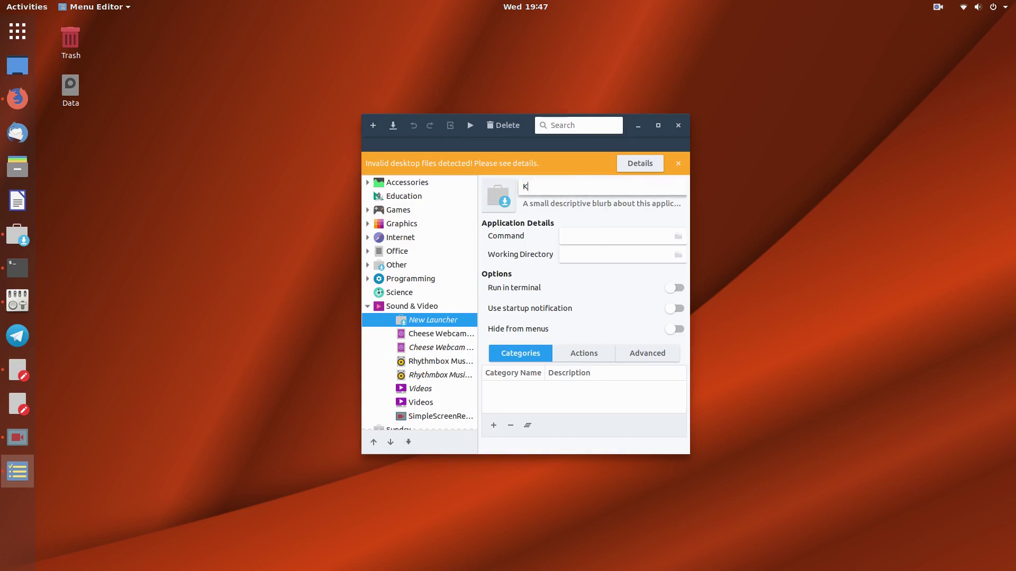
pyautogui.write('denlive')
pyautogui.click(676, 186)
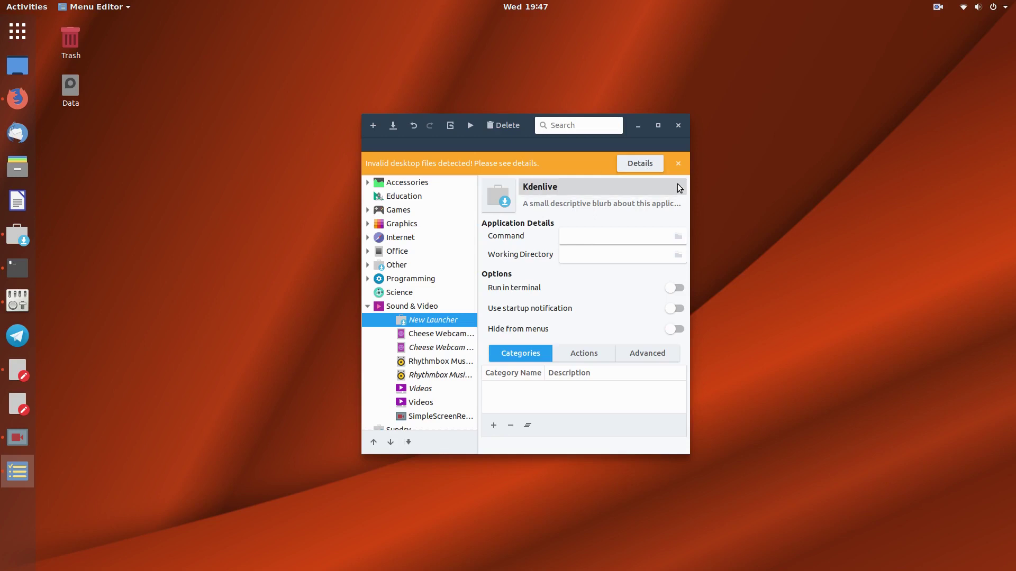
pyautogui.click(503, 199)
pyautogui.click(514, 221)
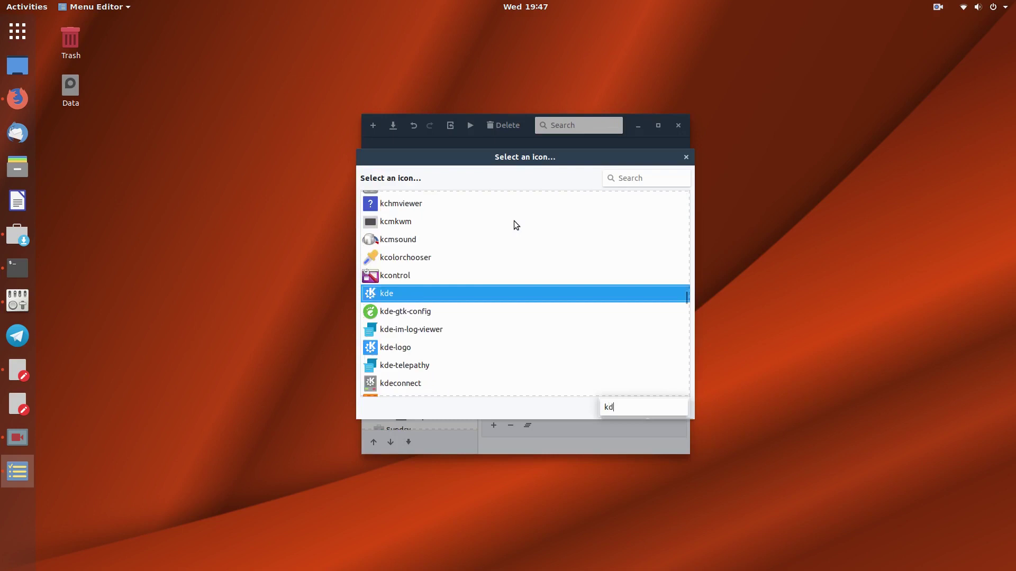
# Find and apply the kdenlive icon to the launcher
pyautogui.write('enliv')
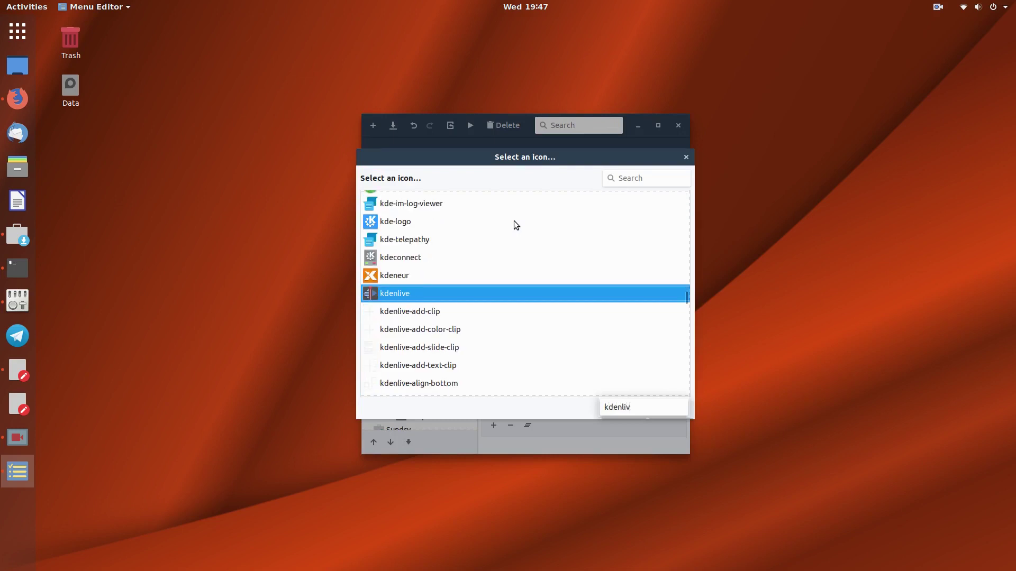
pyautogui.click(391, 298)
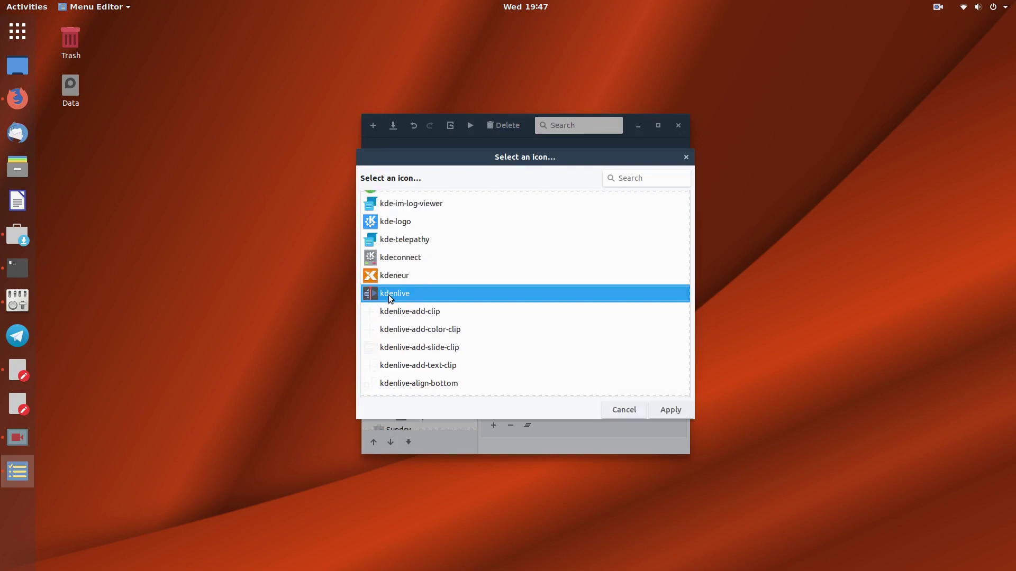
pyautogui.click(671, 411)
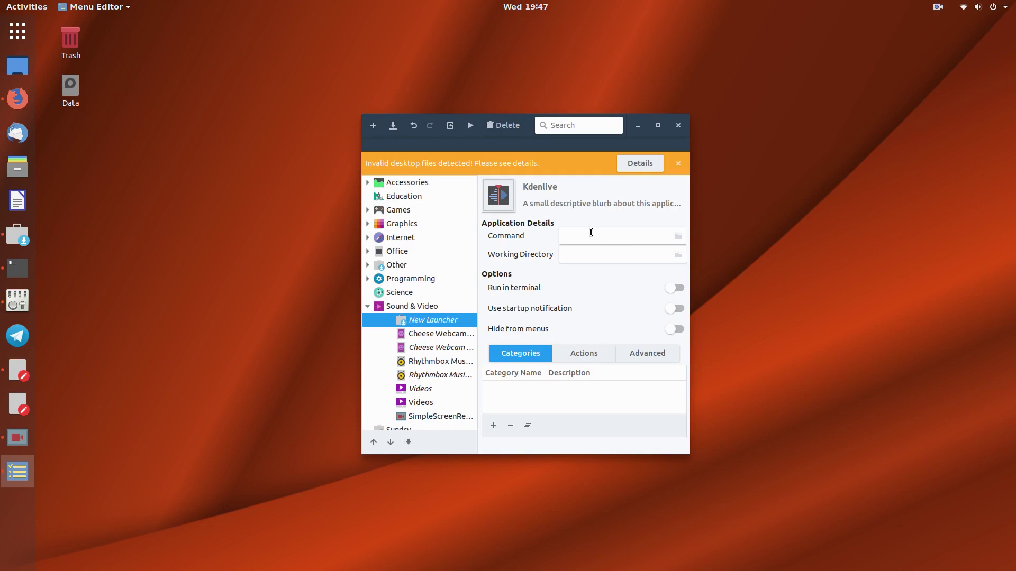
# Set the command to ~/.kdenlive Kdenlive AppImage, save the launcher, and close Menu Editor
pyautogui.click(678, 236)
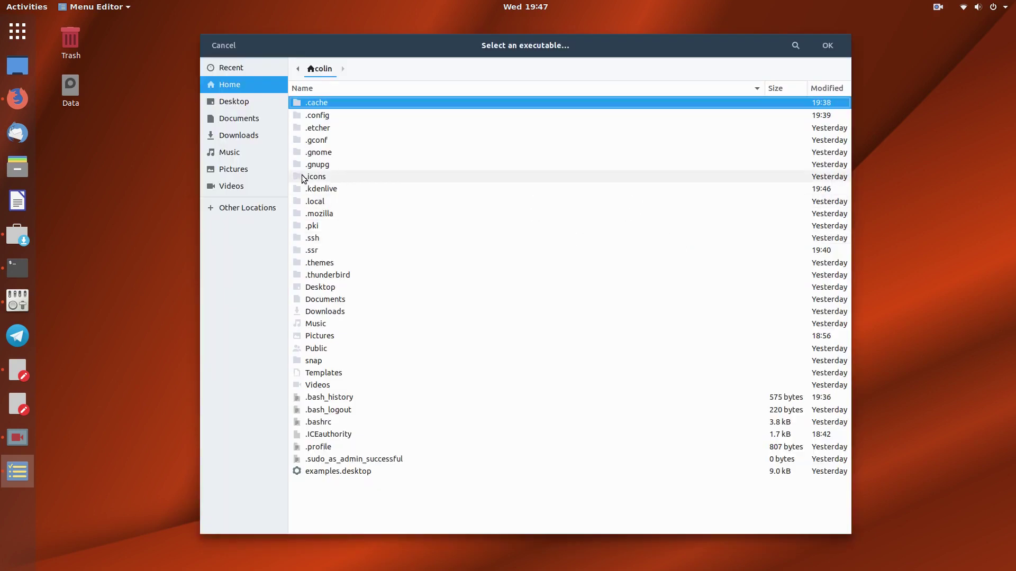
pyautogui.doubleClick(328, 188)
pyautogui.click(331, 116)
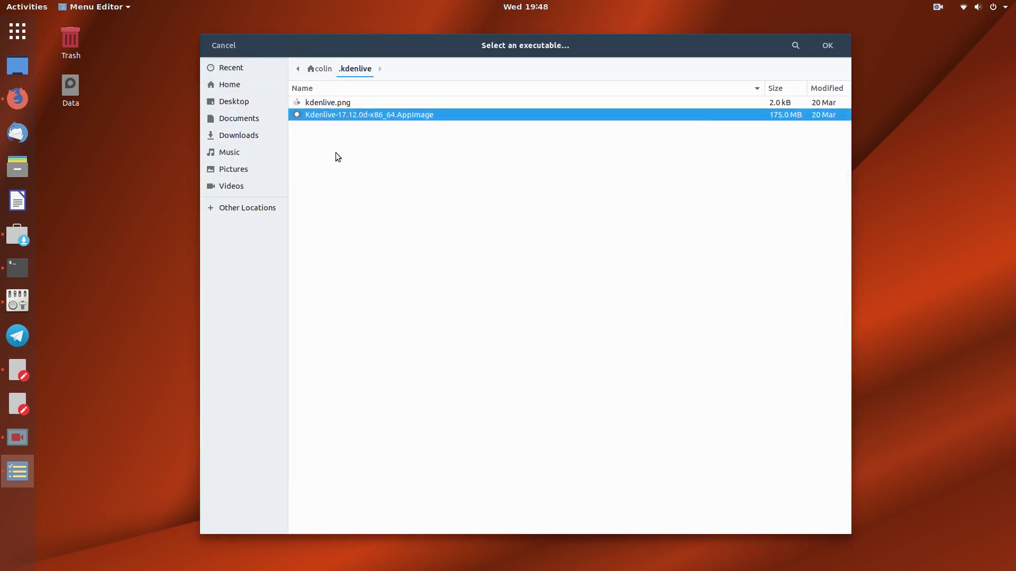
pyautogui.click(827, 45)
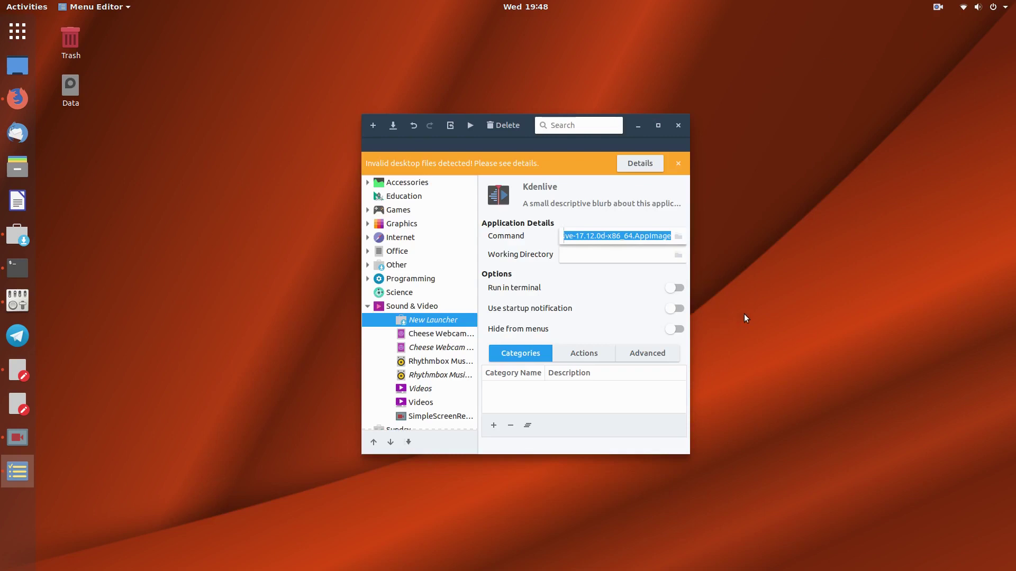
pyautogui.click(398, 127)
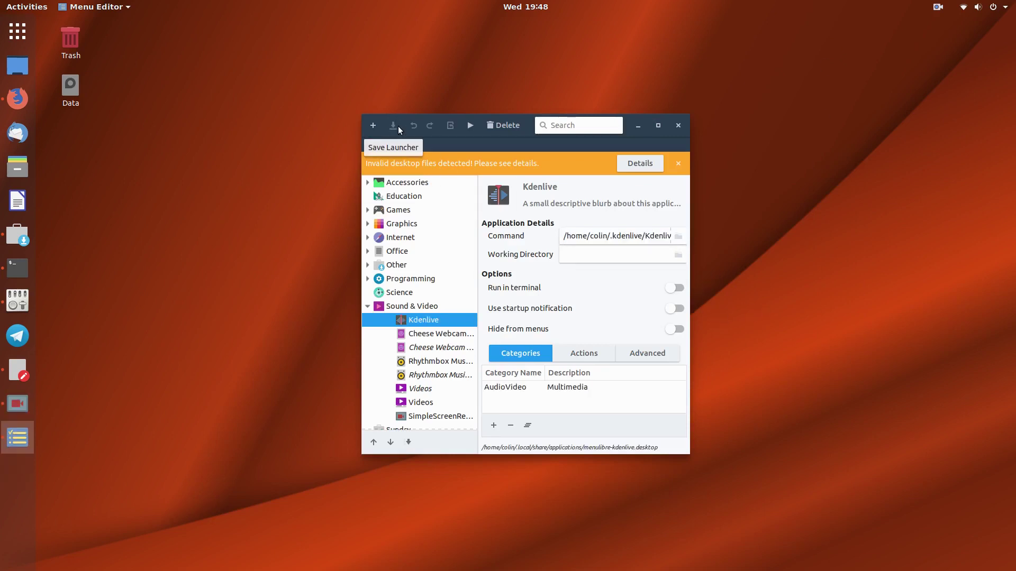
pyautogui.click(678, 126)
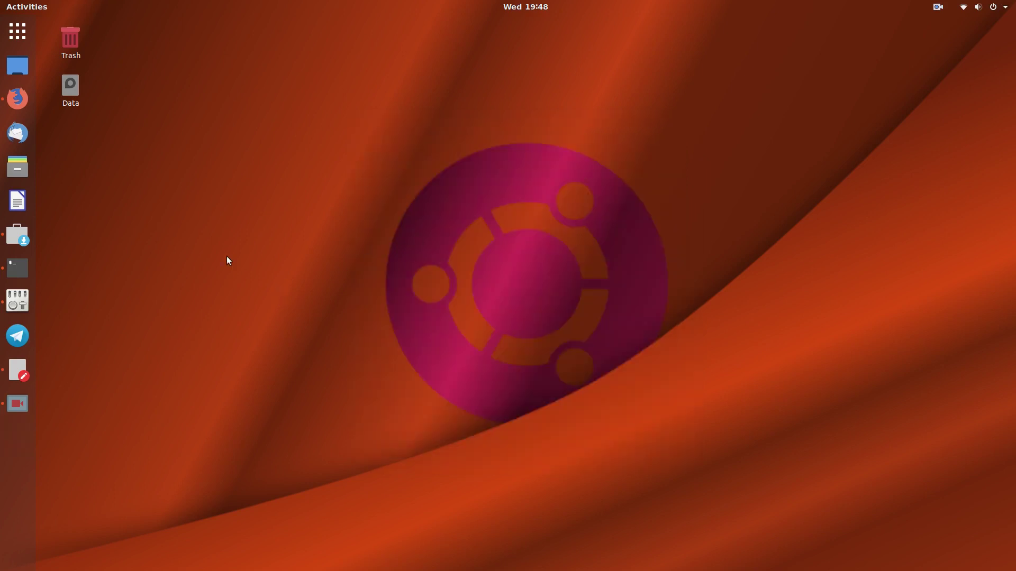
# Enable Dash to panel and Gno-menu in Tweaks and launch Kdenlive from Sound & Video
pyautogui.click(17, 300)
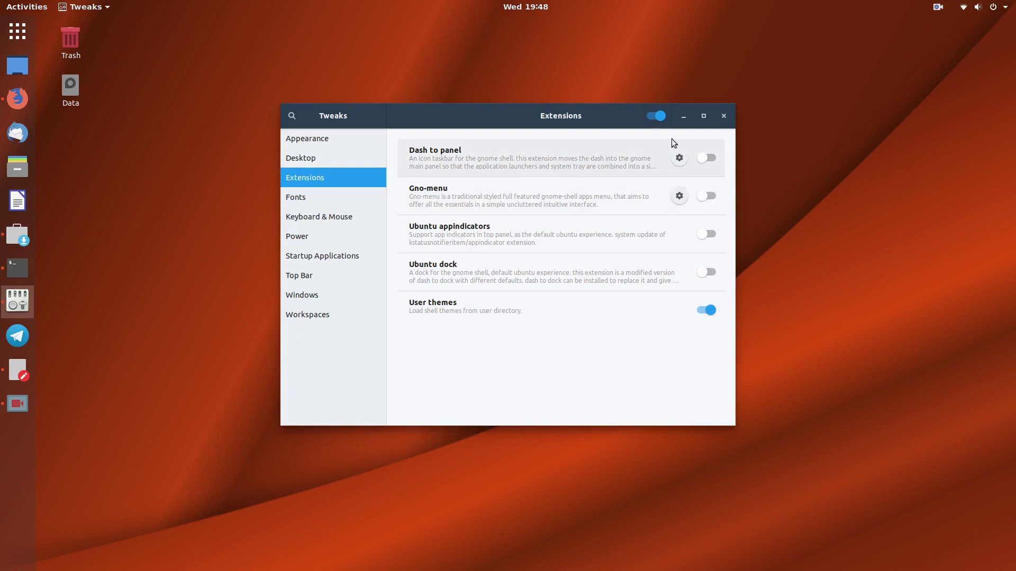
pyautogui.click(709, 157)
pyautogui.click(707, 196)
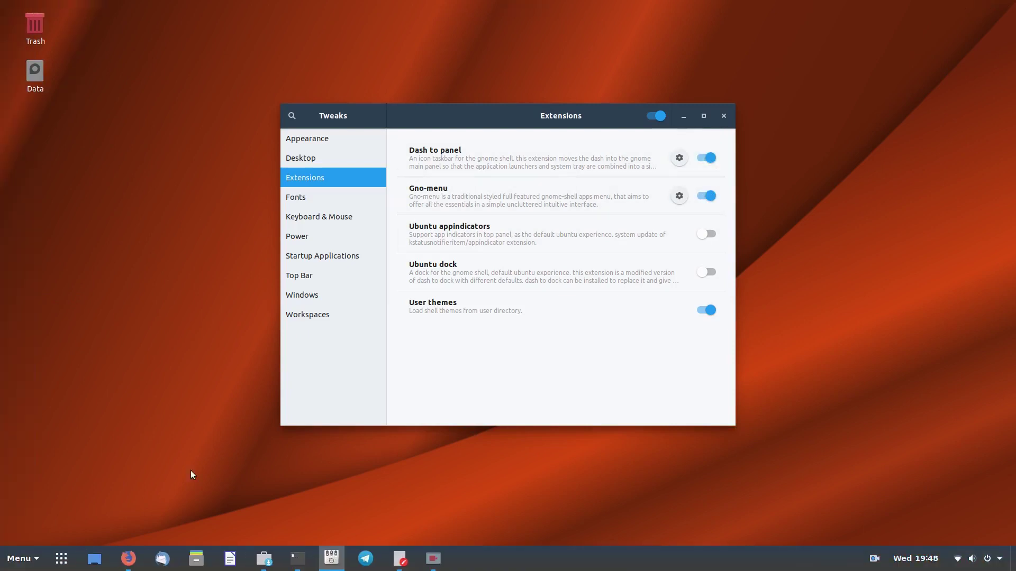
pyautogui.click(24, 558)
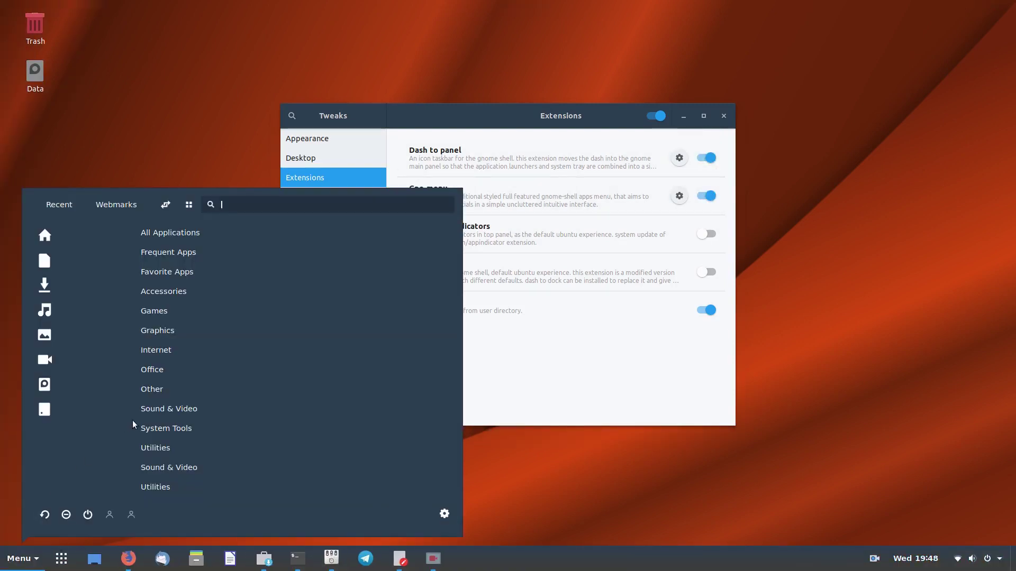
pyautogui.click(165, 412)
pyautogui.click(311, 239)
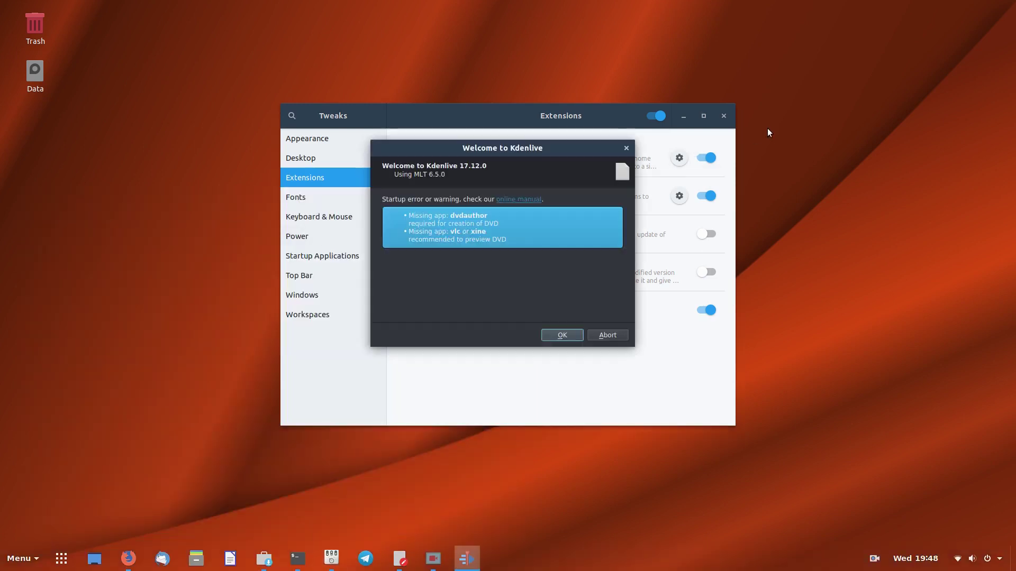
# Close Kdenlive, disable both extensions, and relaunch it from an Activities search for 'kde'
pyautogui.click(562, 335)
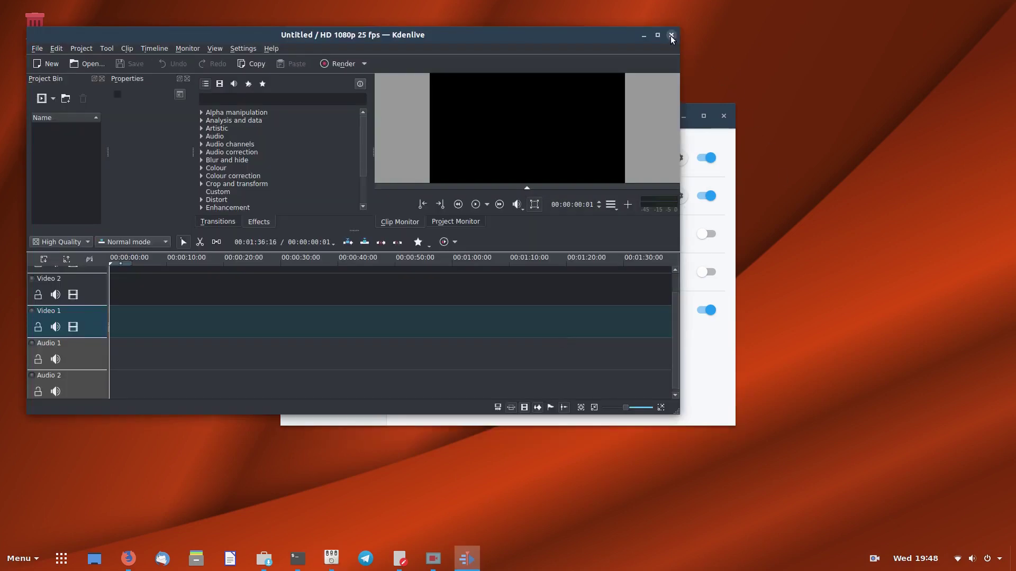
pyautogui.click(671, 35)
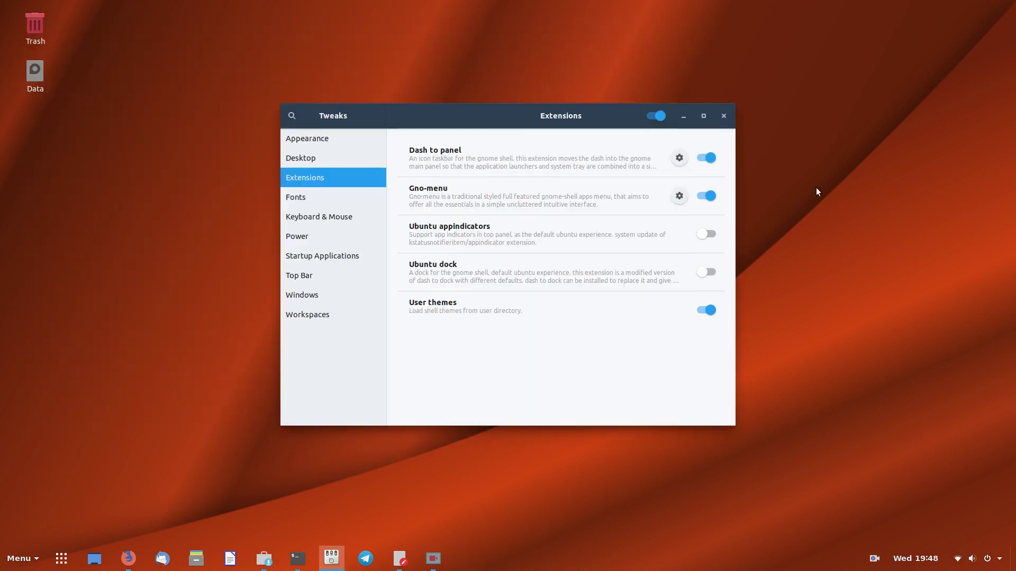
pyautogui.click(704, 157)
pyautogui.click(705, 195)
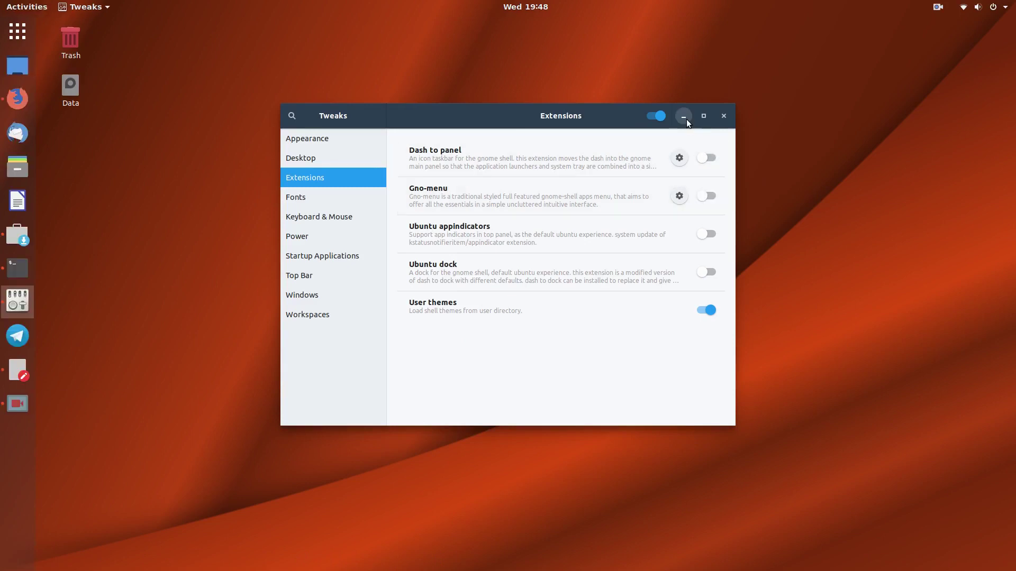
pyautogui.press('super')
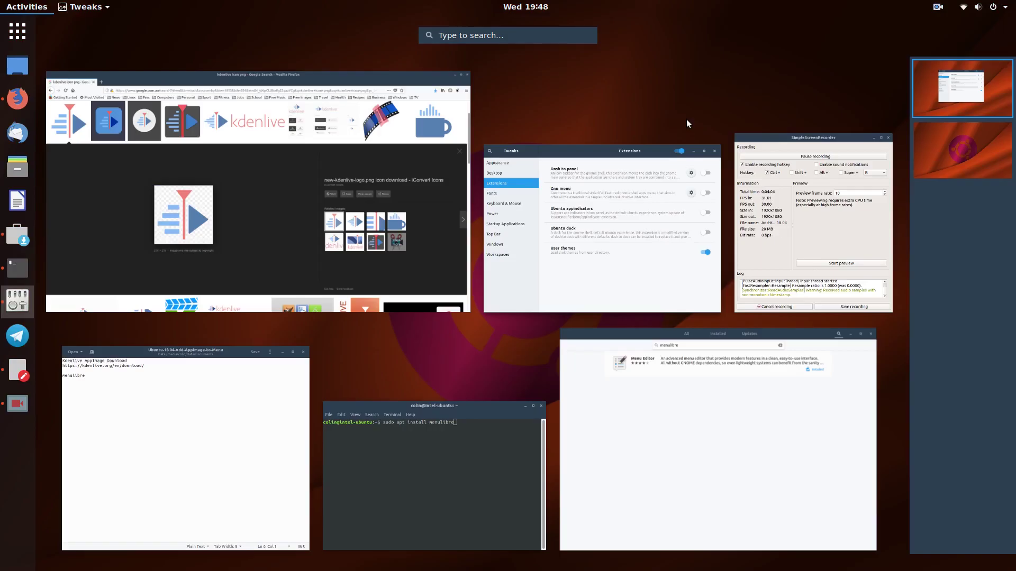
pyautogui.write('kden')
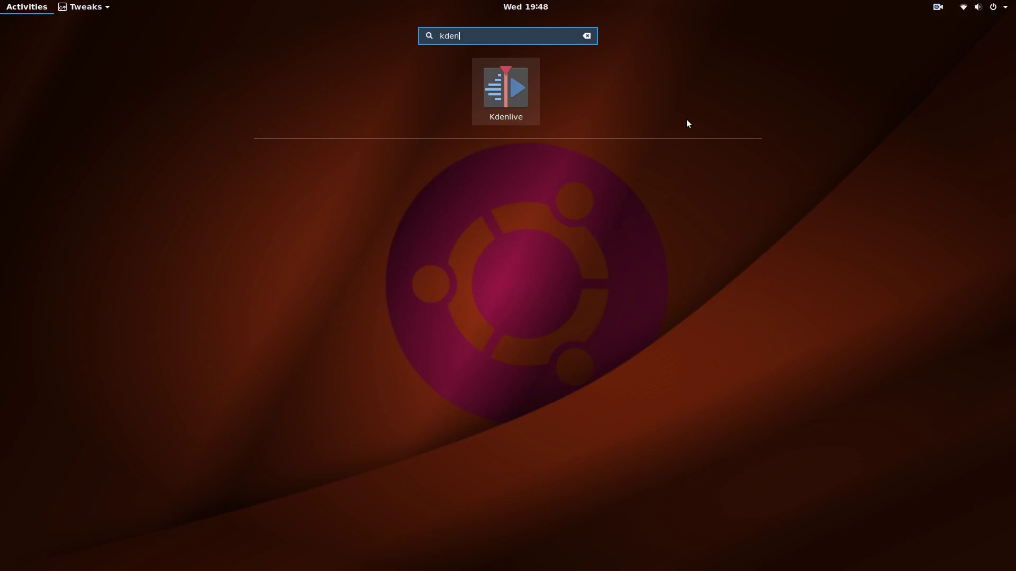
pyautogui.press('super')
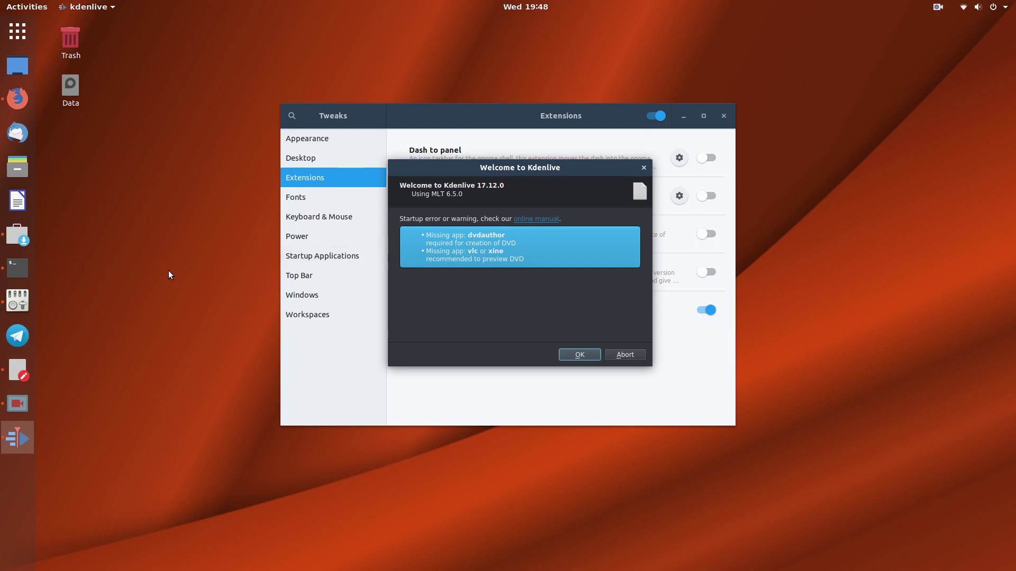
# Launch Synaptic Package Manager from Activities with the administrator password and dismiss its quick introduction
pyautogui.press('super')
pyautogui.write('syn')
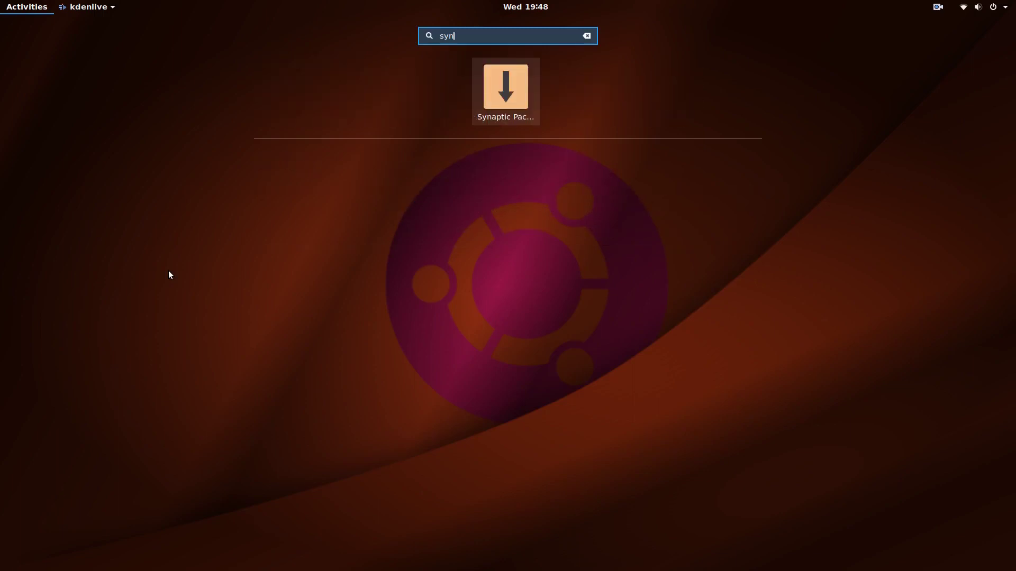
pyautogui.press('Return')
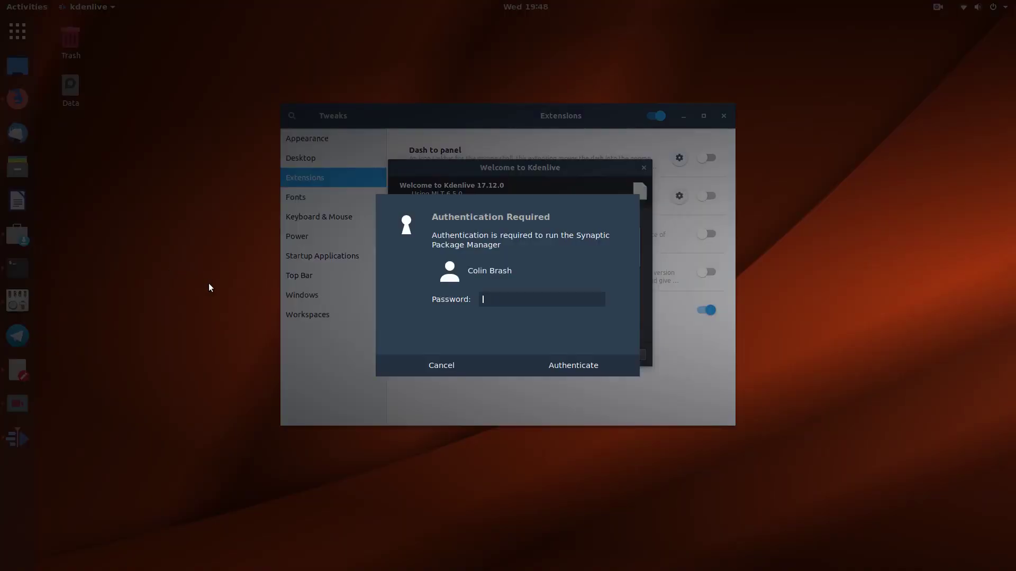
pyautogui.write('********')
pyautogui.press('Return')
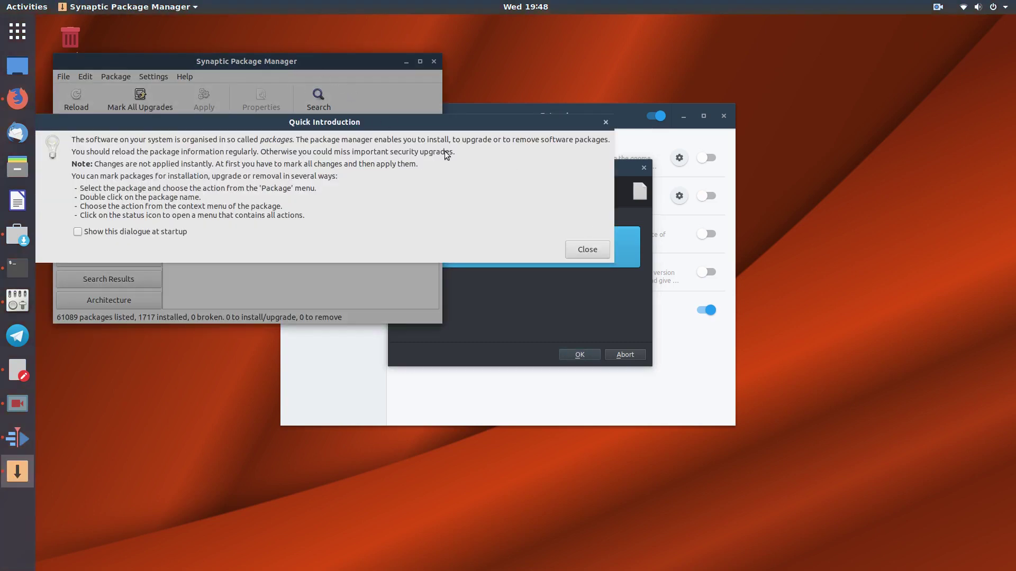
pyautogui.click(599, 251)
pyautogui.moveTo(352, 65); pyautogui.dragTo(676, 288)
# Search Synaptic for dvdauthor and mark it for installation
pyautogui.click(656, 319)
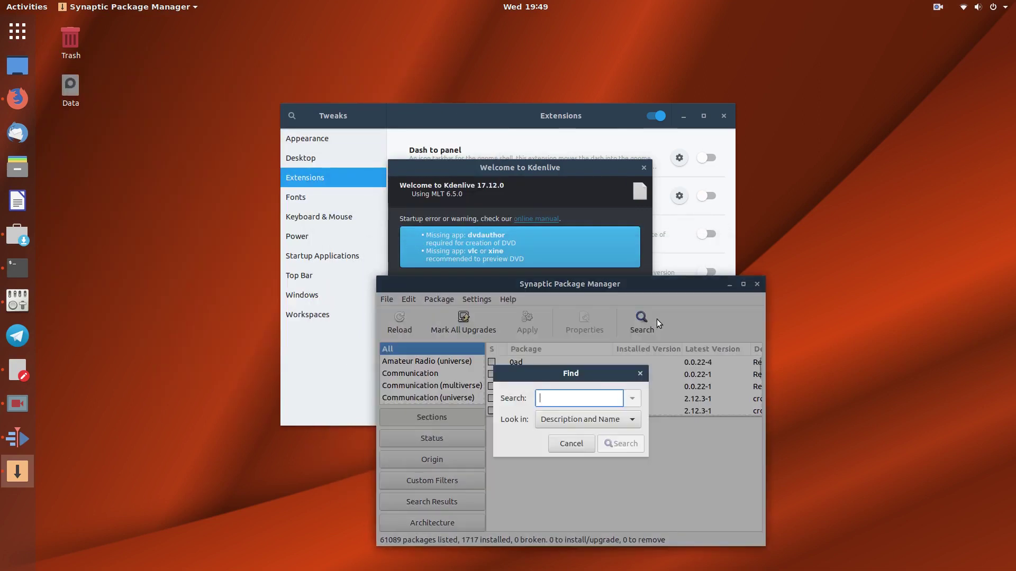
pyautogui.write('dvdauthor')
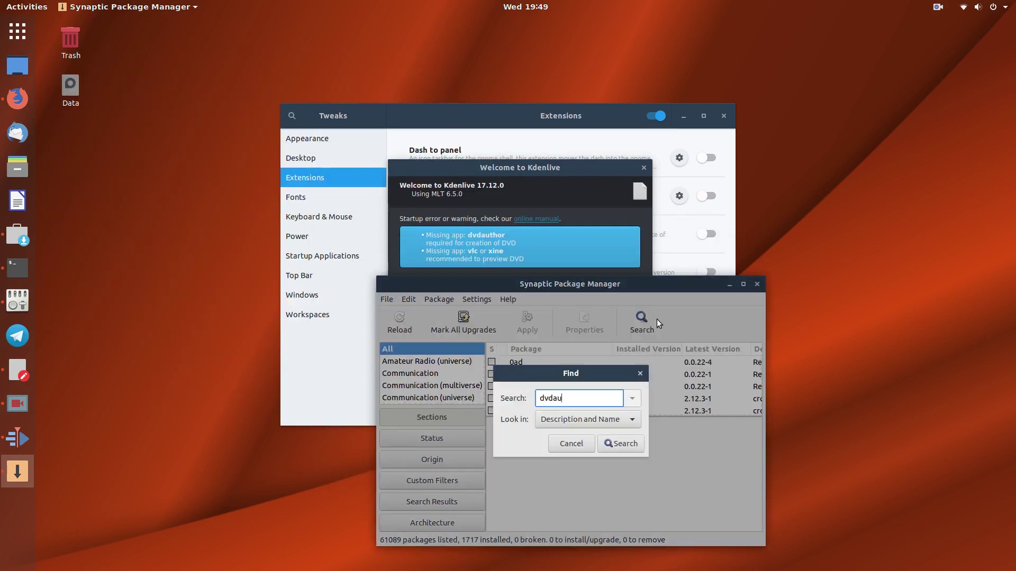
pyautogui.press('Return')
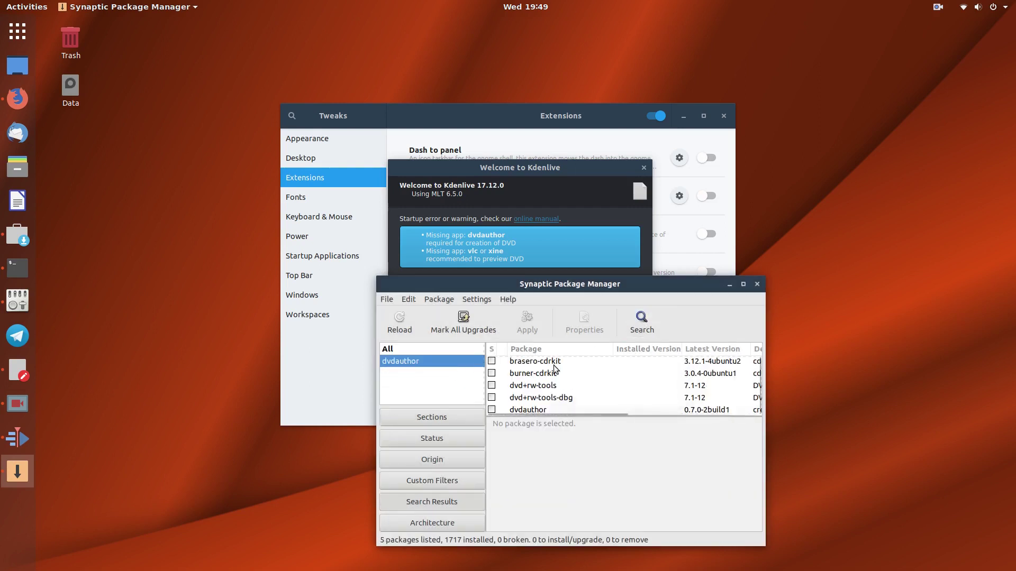
pyautogui.click(493, 410)
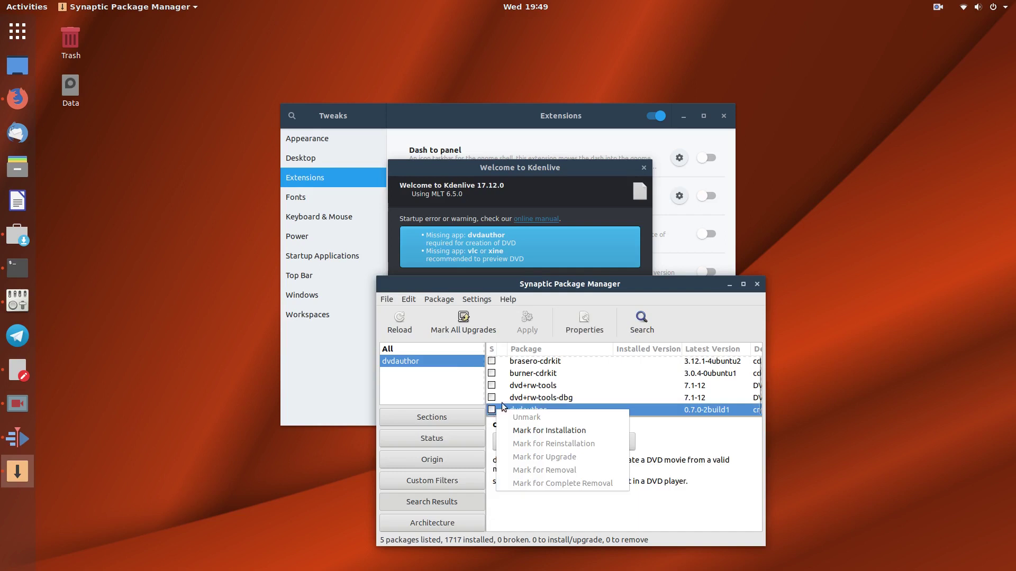
pyautogui.click(547, 430)
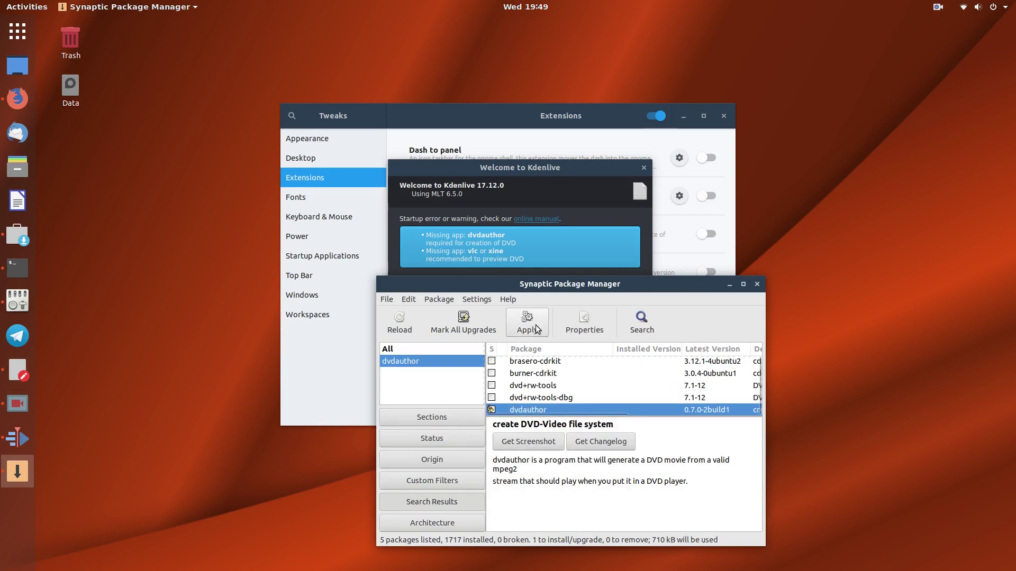
pyautogui.click(639, 322)
# Mark vlc and its required packages for installation, then review the 46-package summary
pyautogui.write('v')
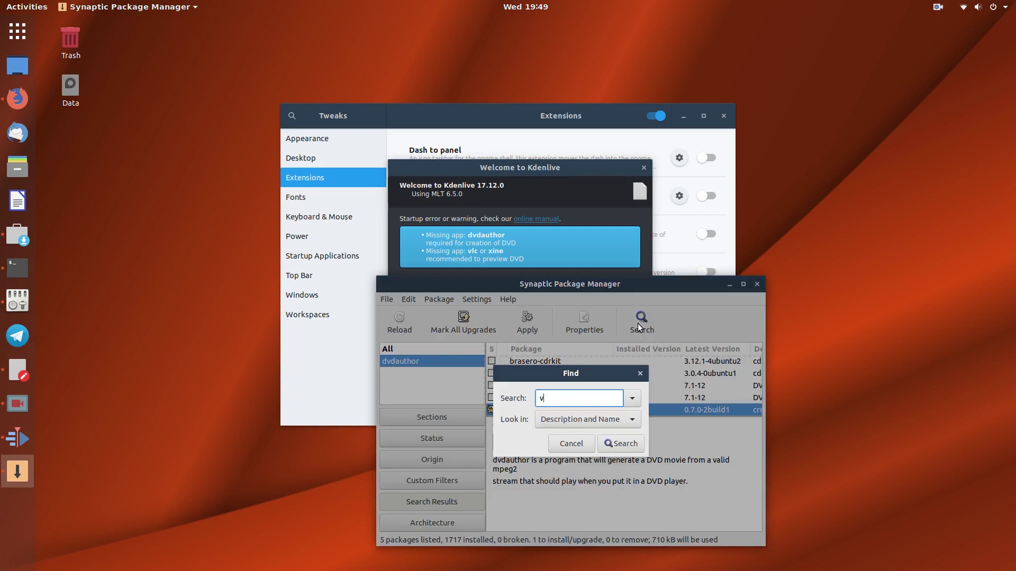
pyautogui.write('lc')
pyautogui.press('Return')
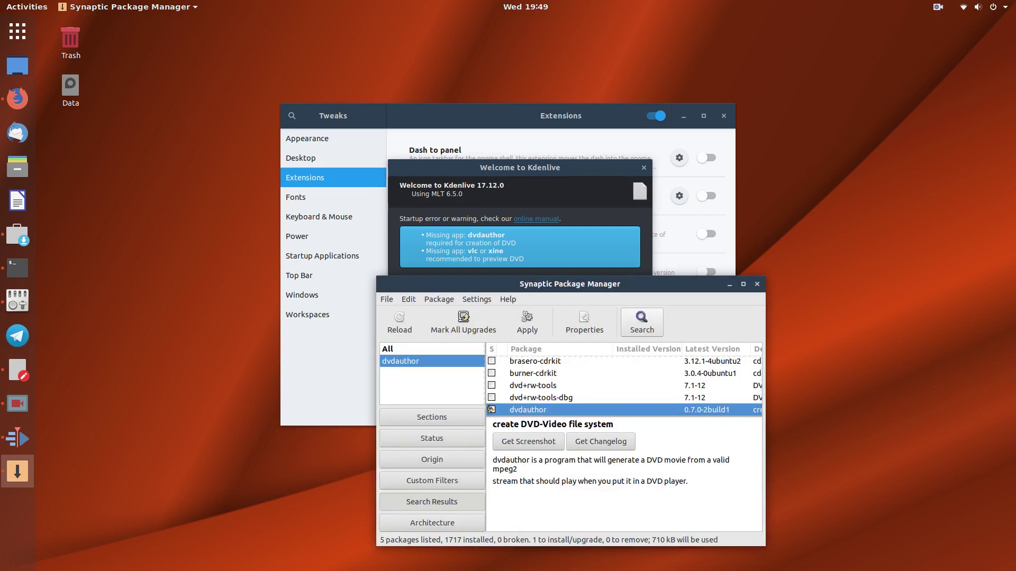
pyautogui.scroll(-4, 535, 387)
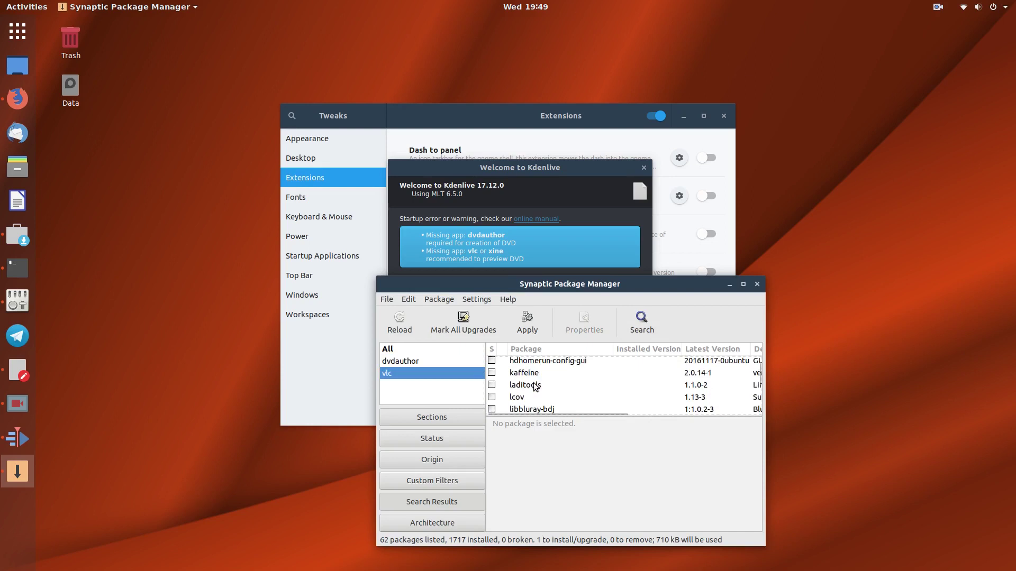
pyautogui.scroll(-15, 535, 387)
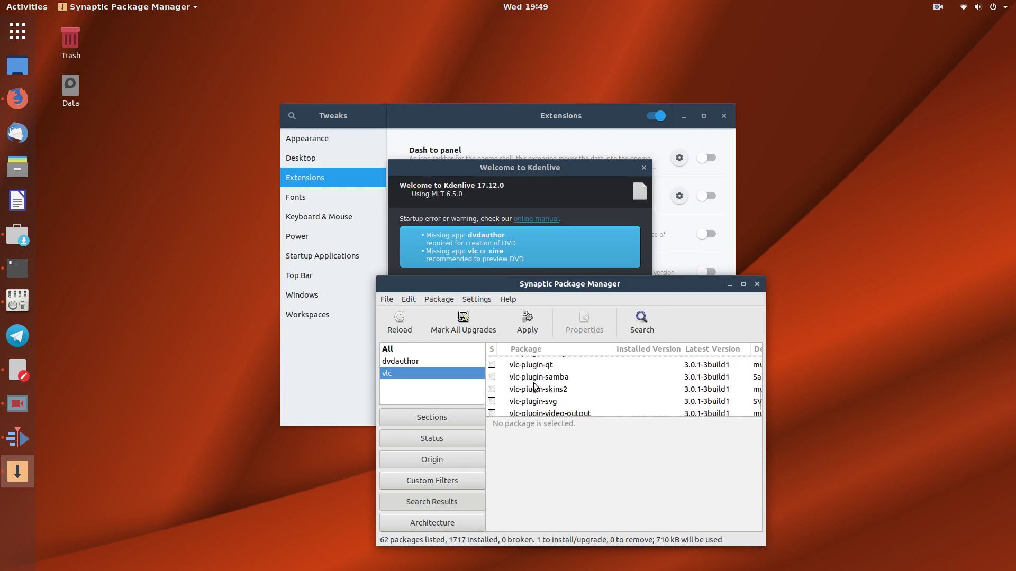
pyautogui.scroll(3, 533, 386)
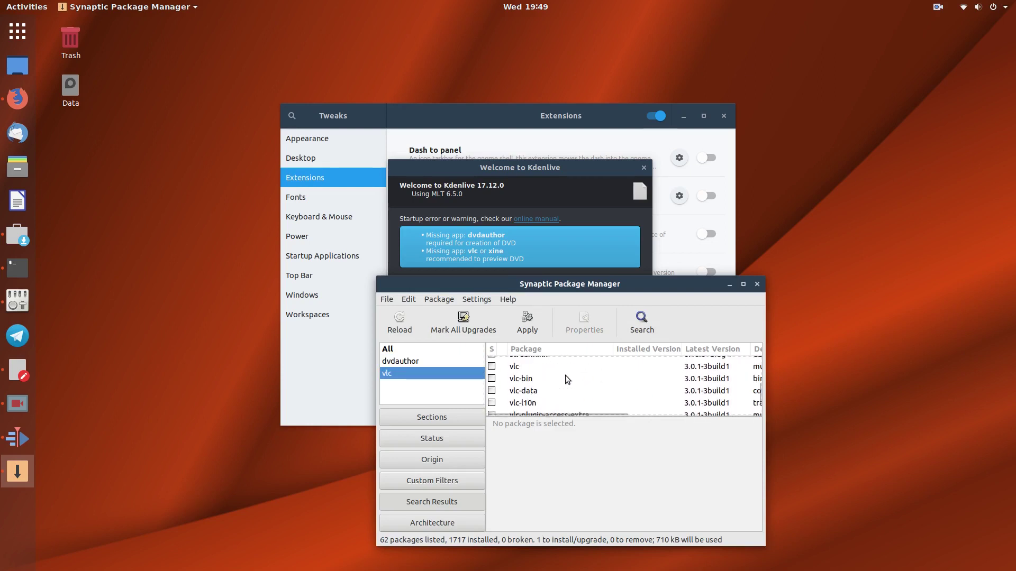
pyautogui.click(491, 366)
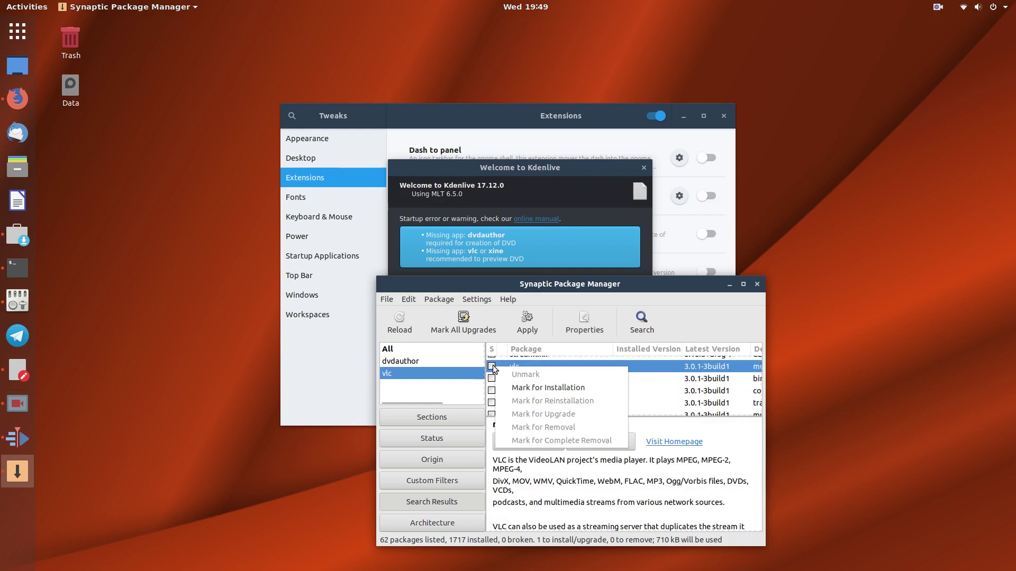
pyautogui.click(534, 389)
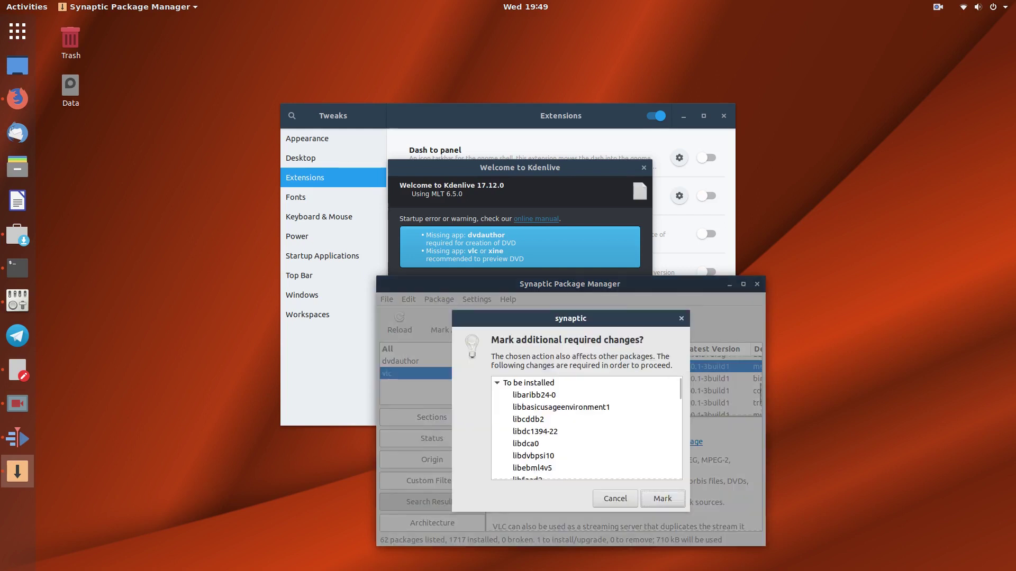
pyautogui.click(662, 499)
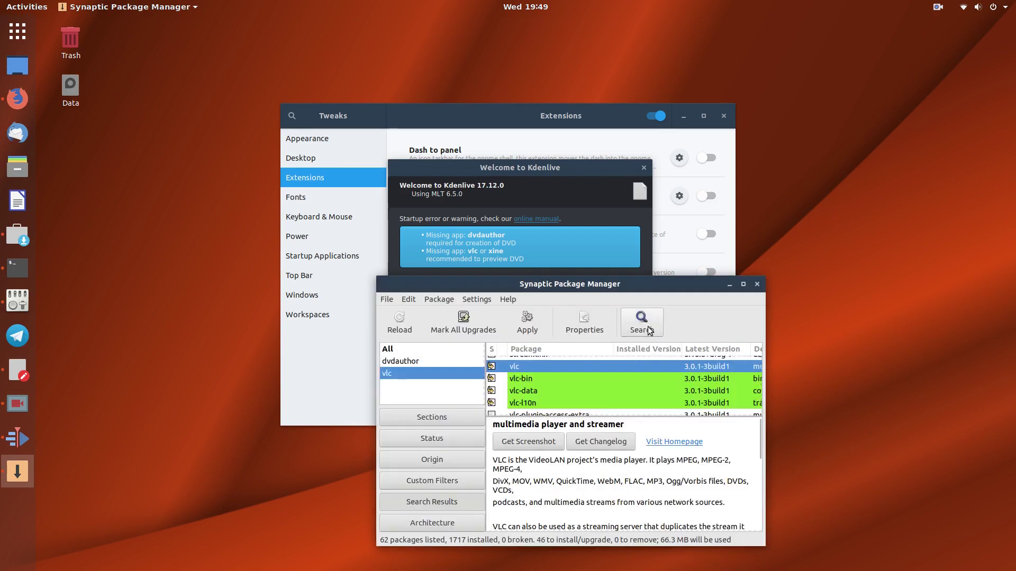
pyautogui.click(527, 323)
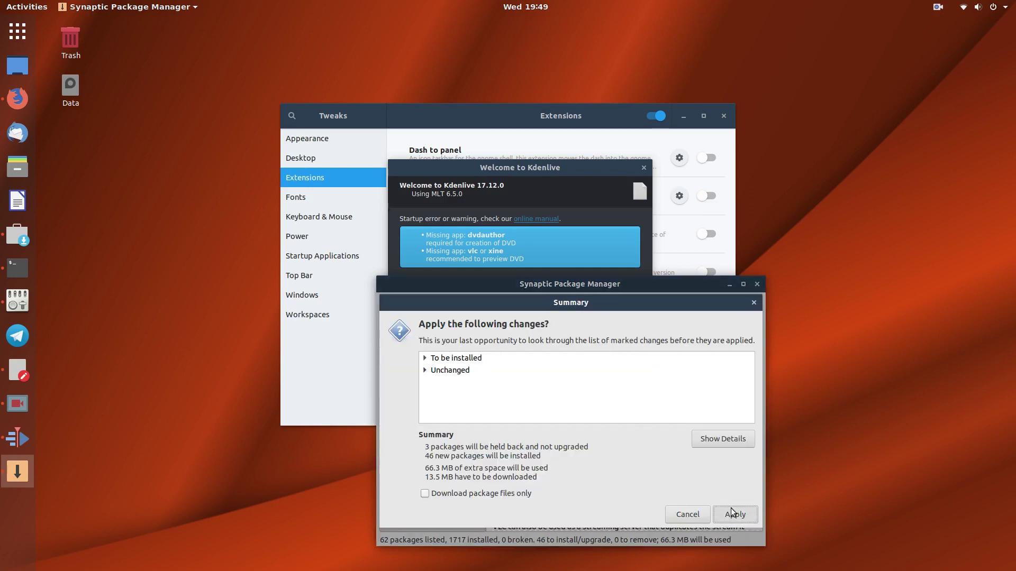
# Apply the changes to install dvdauthor, vlc and dependencies, then close the Changes applied notice
pyautogui.click(732, 512)
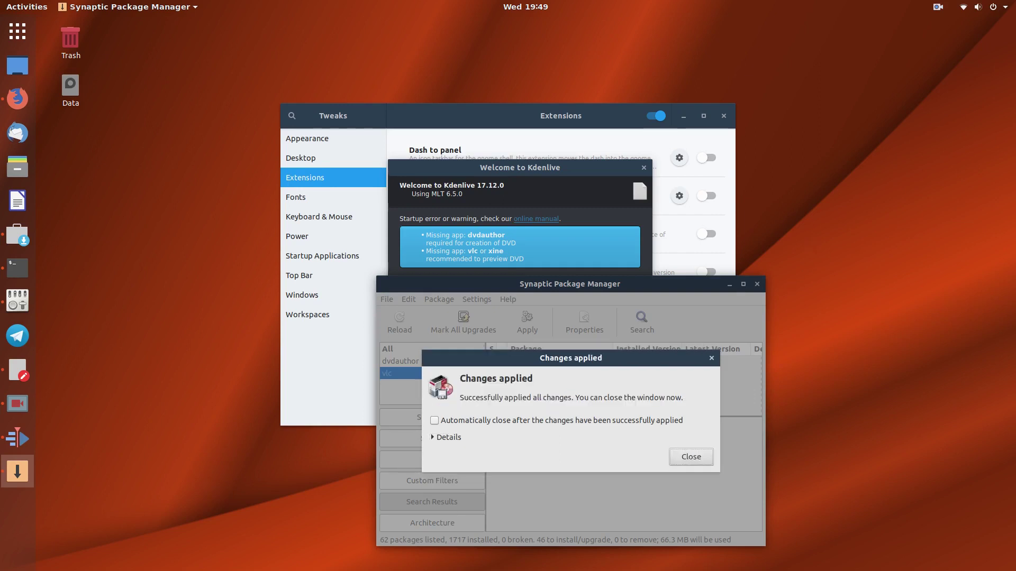
pyautogui.click(698, 458)
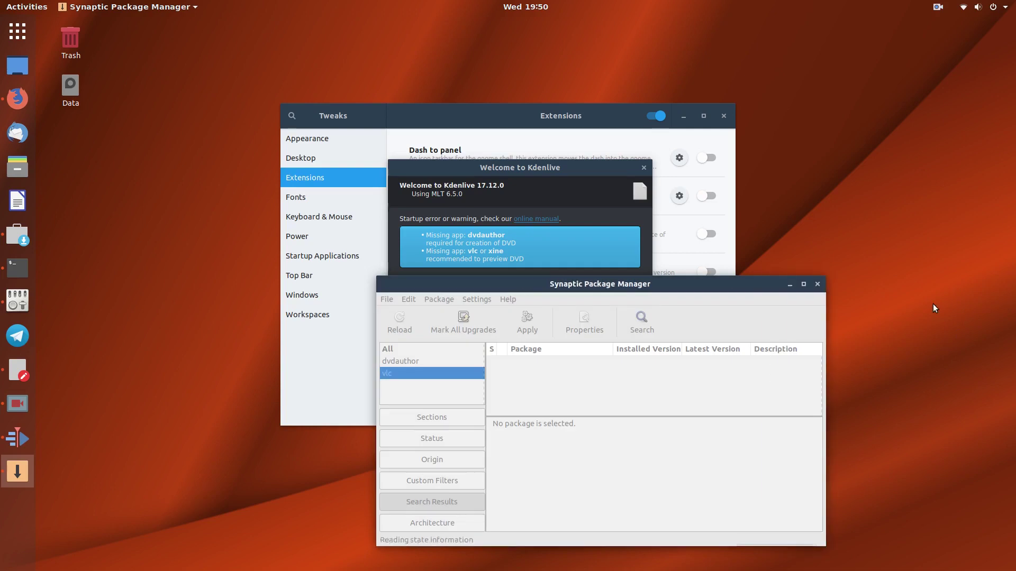
# Close Synaptic, accept the Kdenlive welcome notice, and close Kdenlive
pyautogui.click(818, 284)
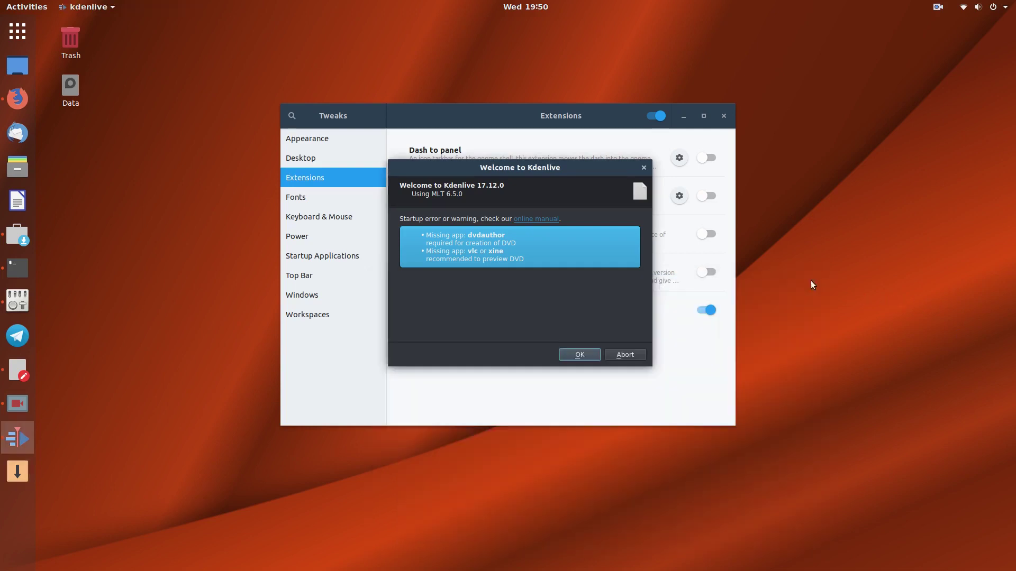
pyautogui.click(582, 354)
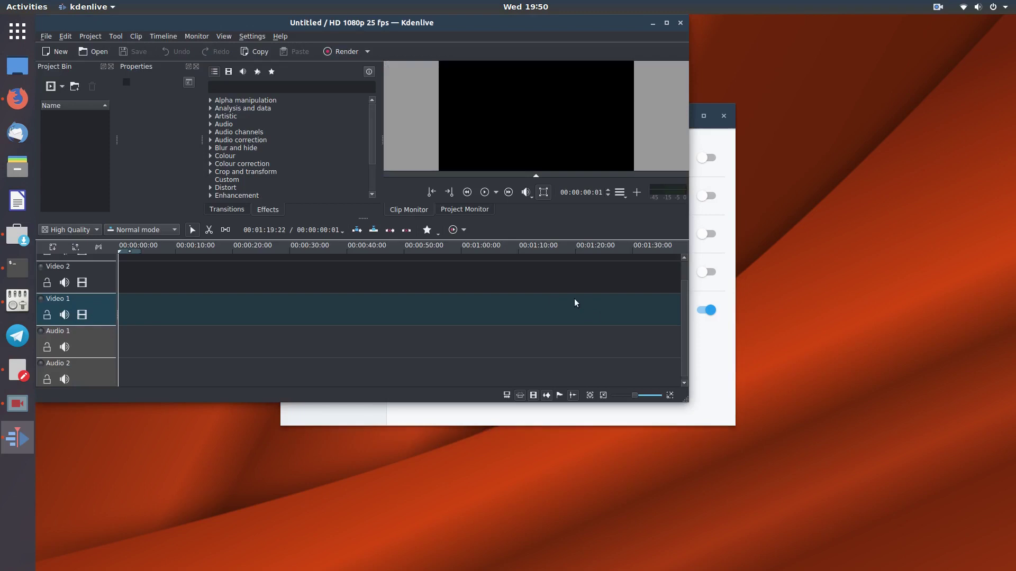
pyautogui.click(680, 22)
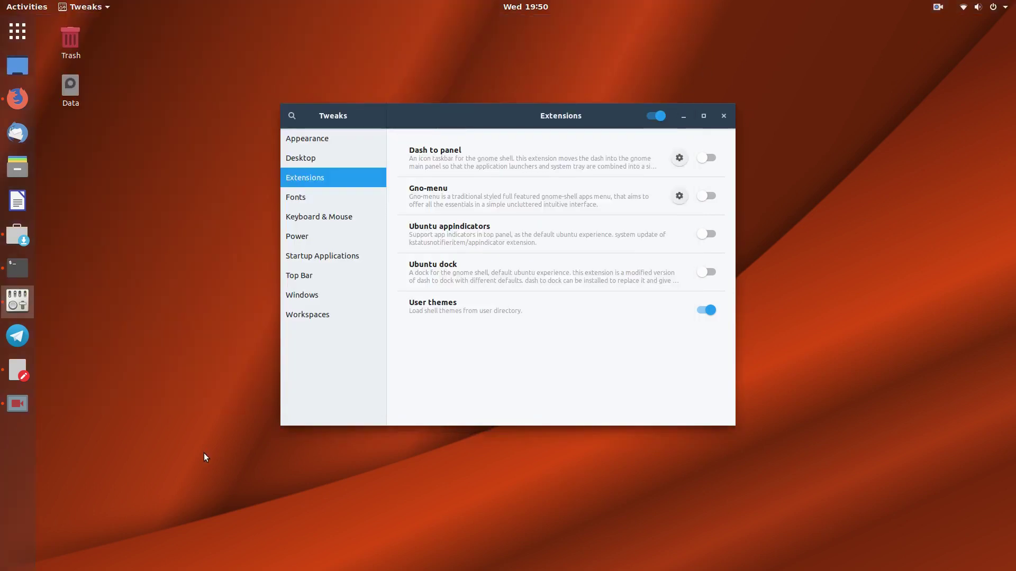
# Add Kdenlive to the dock favorites via the 'kden' search, then launch and close it
pyautogui.press('super')
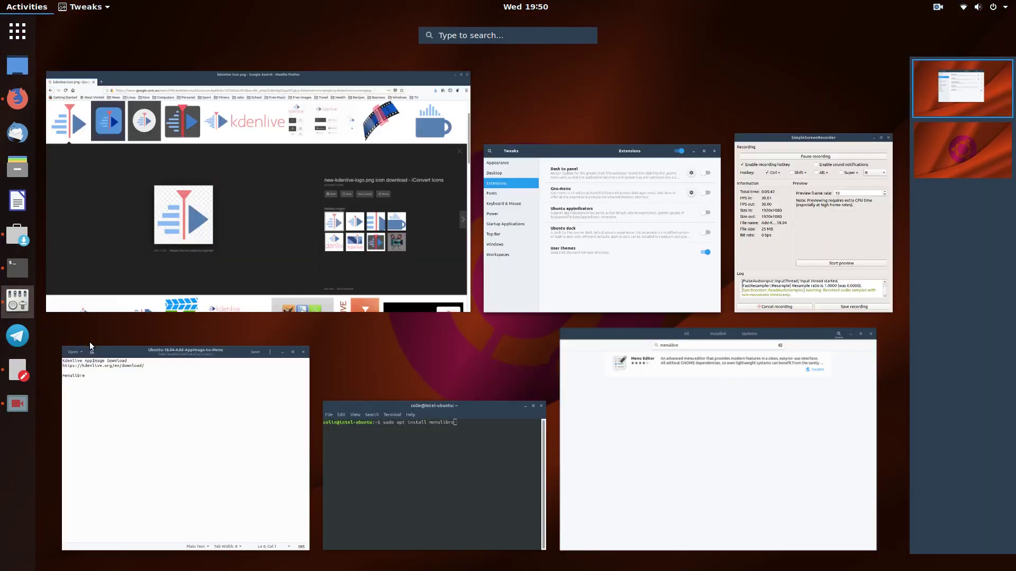
pyautogui.write('kden')
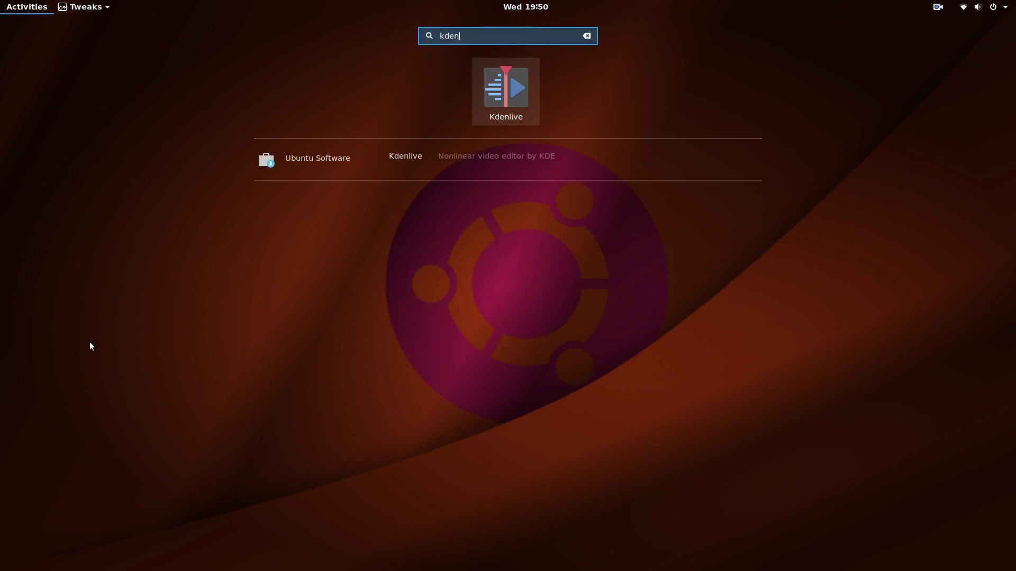
pyautogui.rightClick(475, 93)
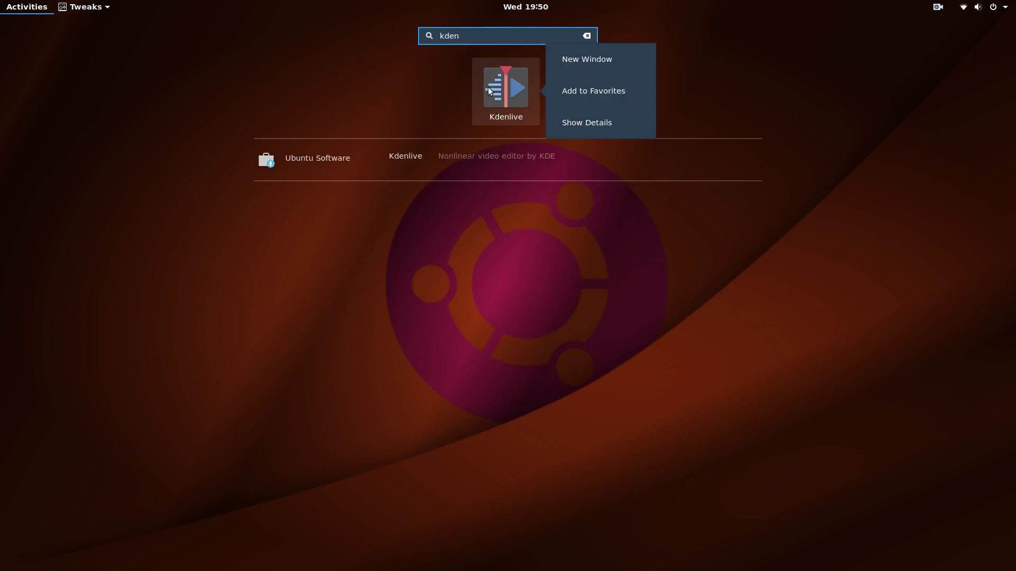
pyautogui.click(606, 93)
pyautogui.press('Escape')
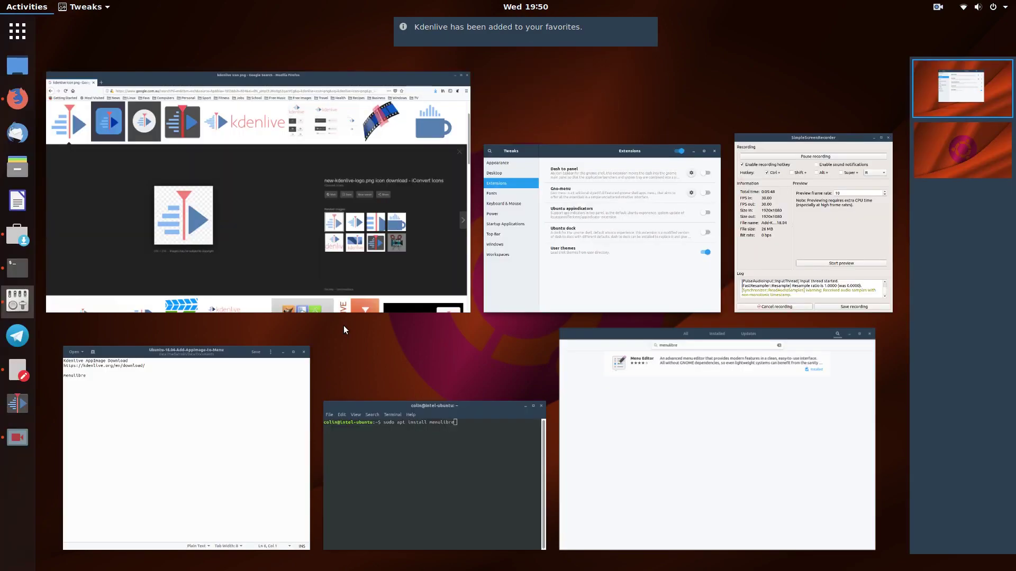
pyautogui.press('Escape')
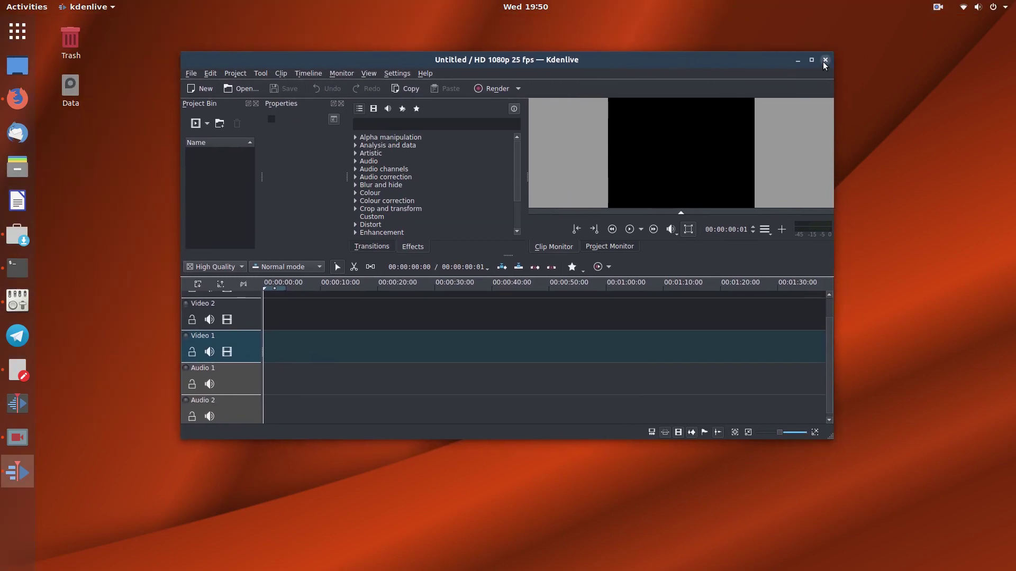
pyautogui.click(825, 60)
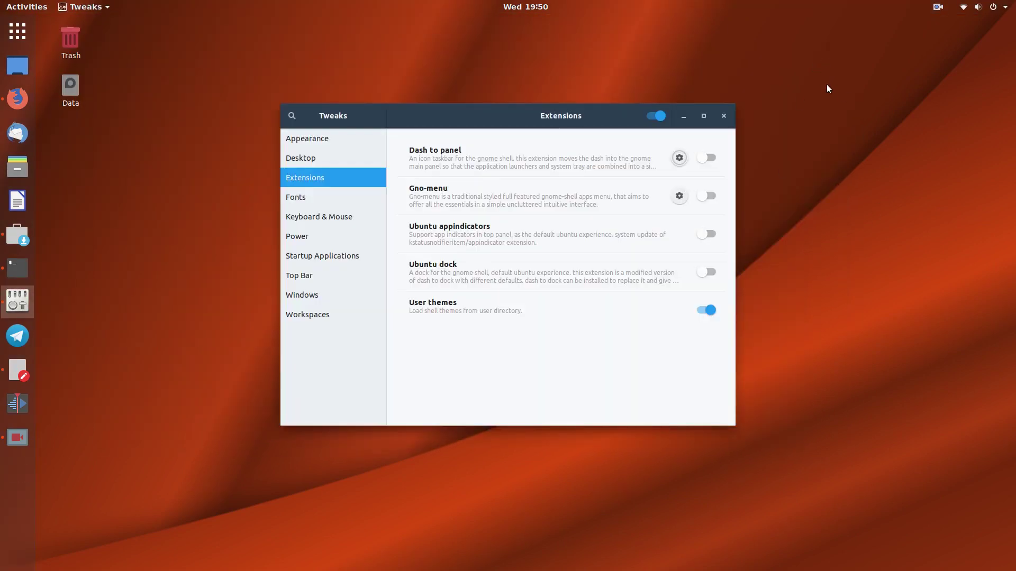